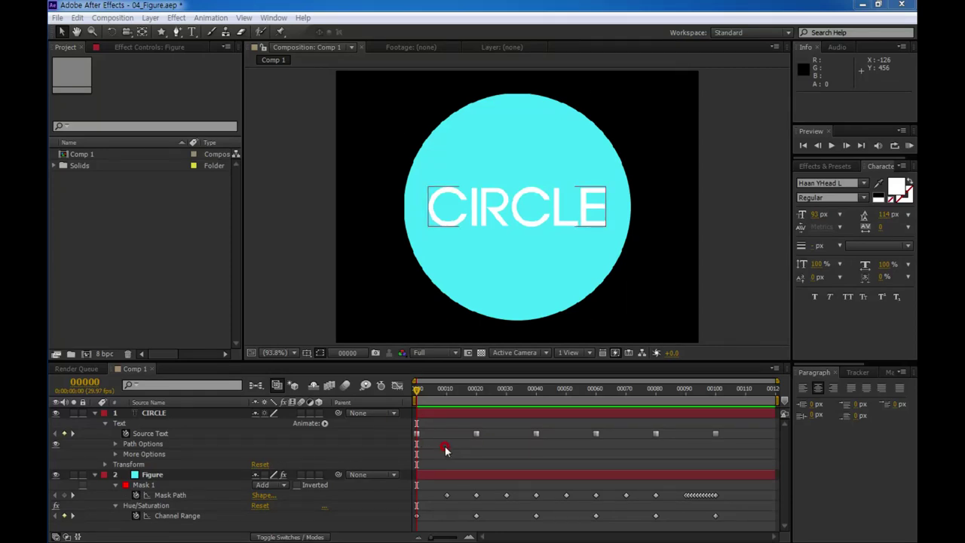
Deselect the CIRCLE text layer in Comp 1.
click(496, 443)
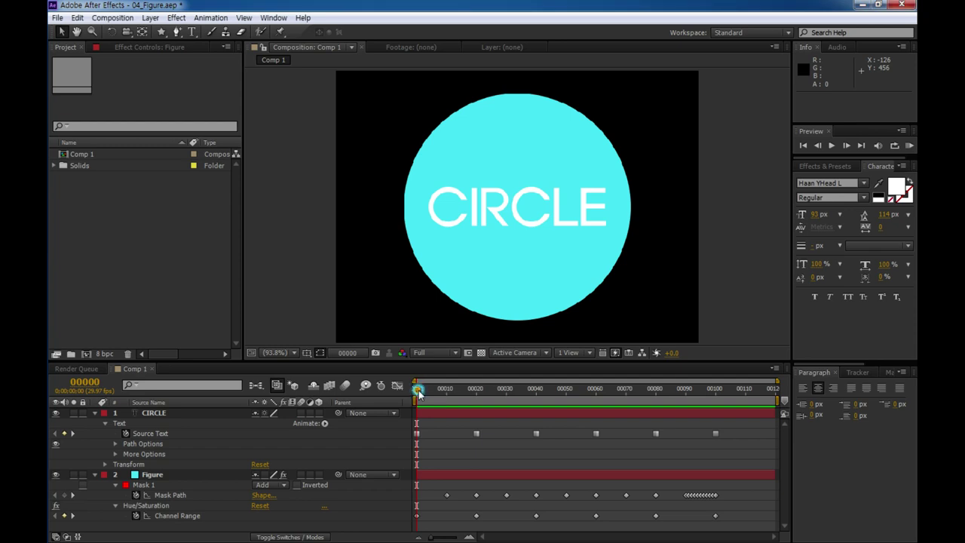
click(442, 457)
click(462, 458)
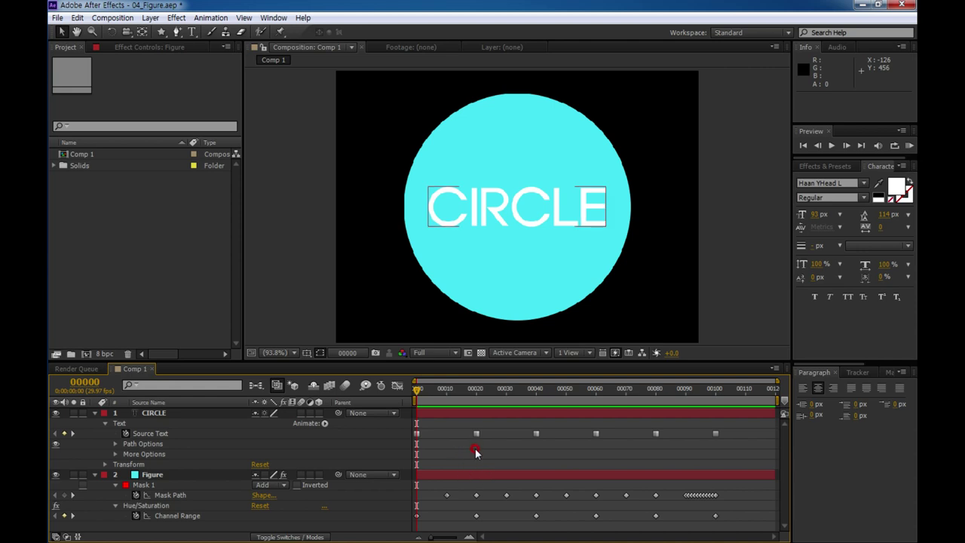
click(430, 451)
click(299, 316)
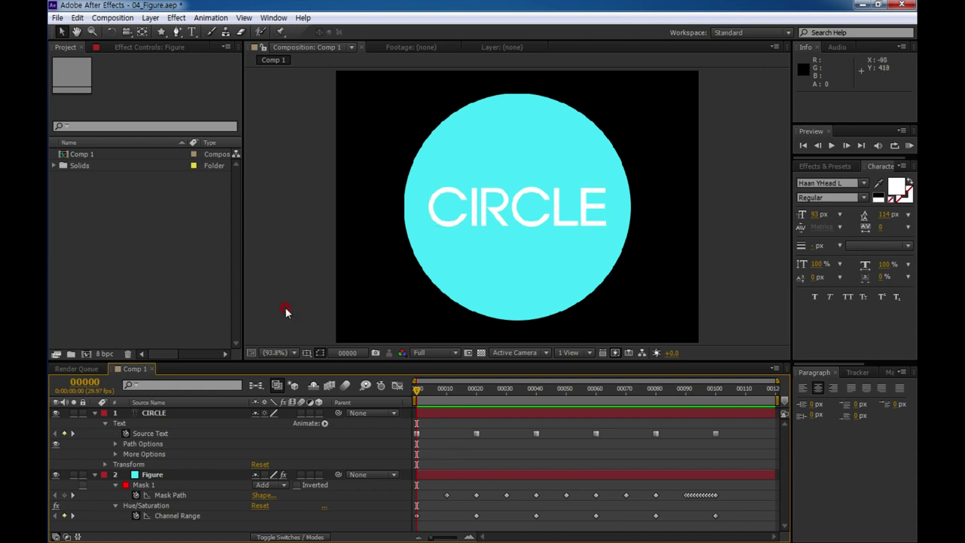
Preview Comp 1's morphing animation in a maximized viewer, then start a new composition.
key(grave)
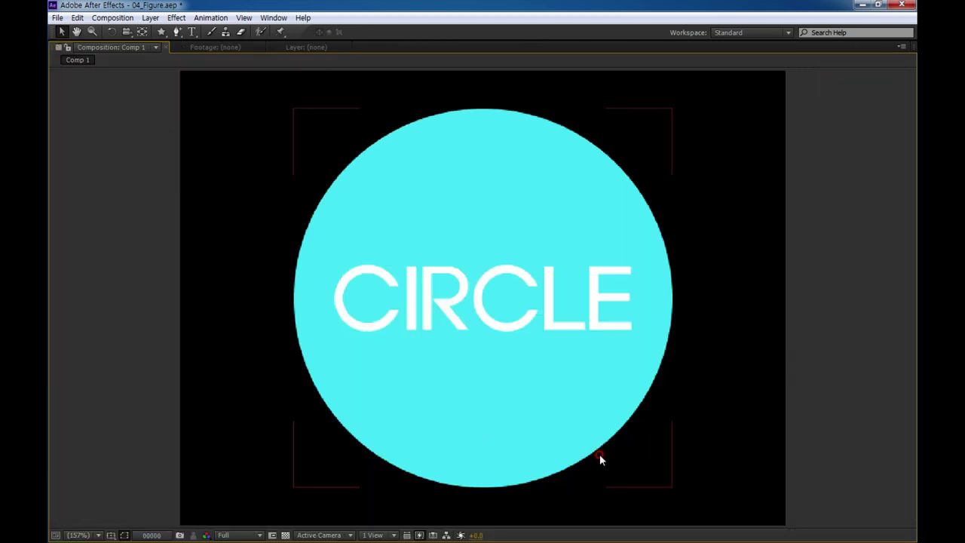
key(space)
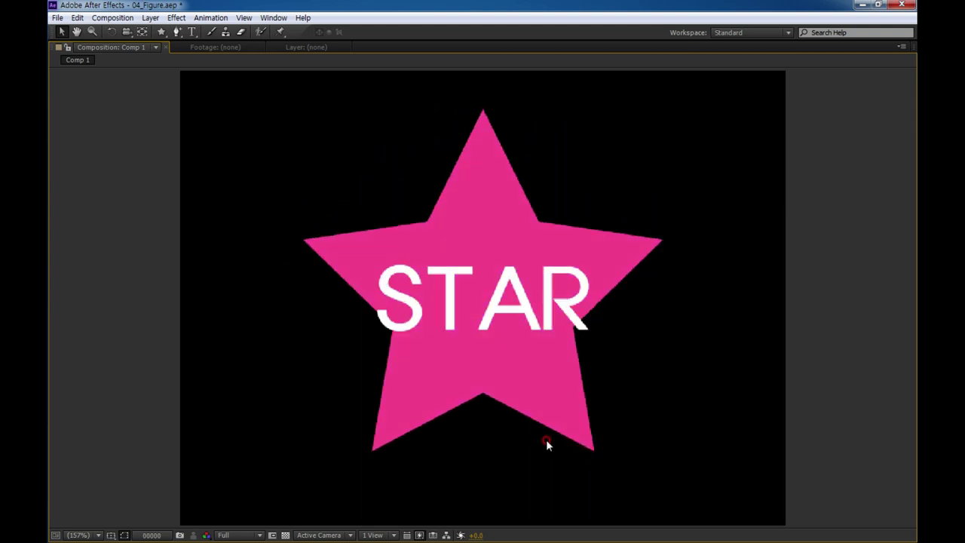
click(95, 426)
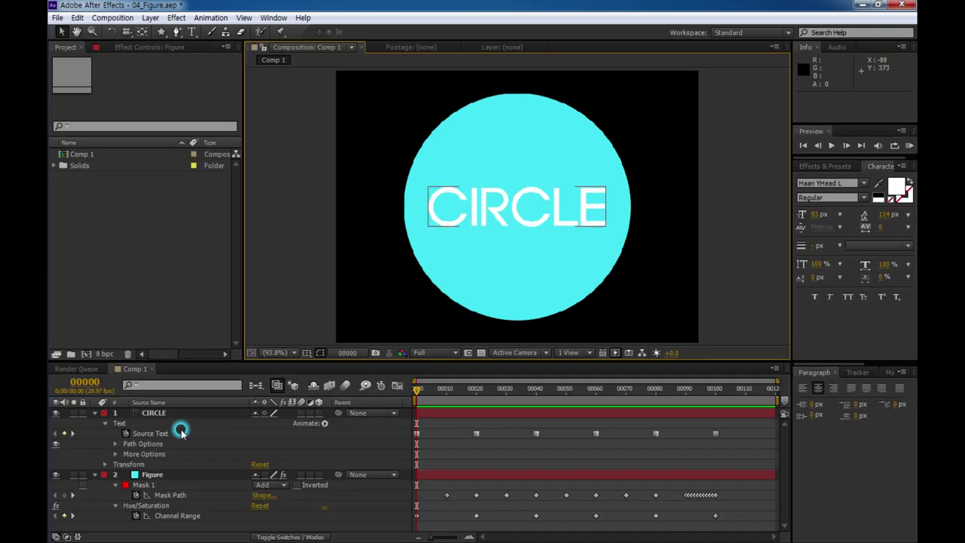
click(87, 354)
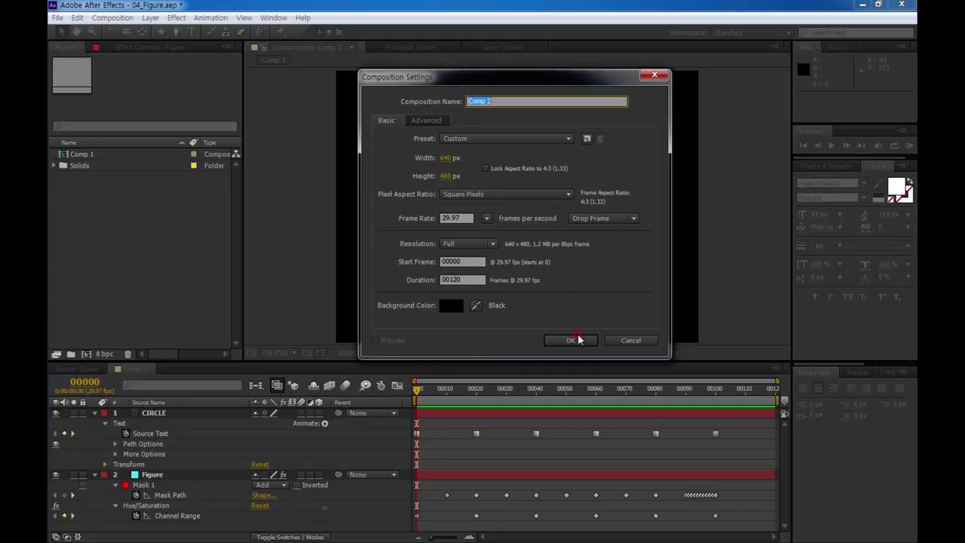
Confirm Comp 2 at 640×480, 29.97 fps, 120 frames with a black background.
click(578, 339)
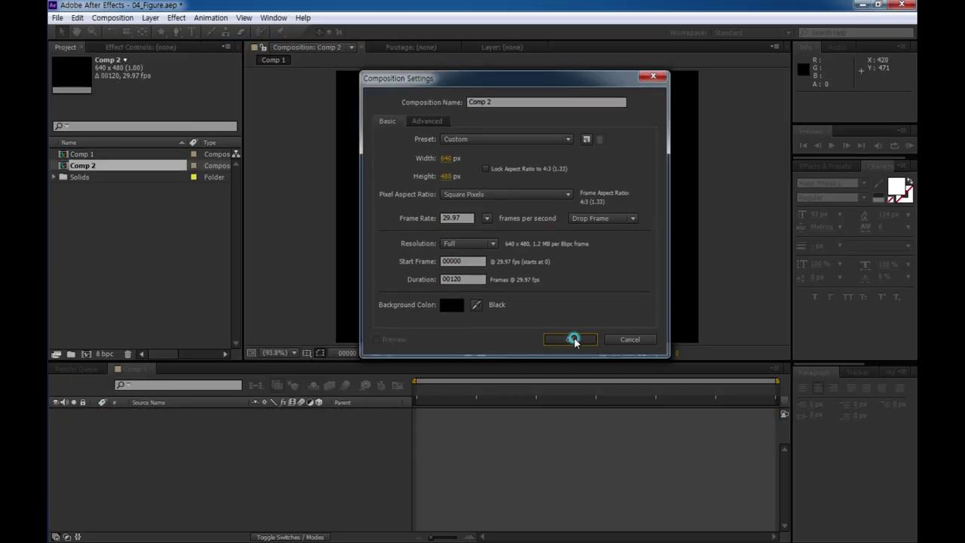
click(573, 491)
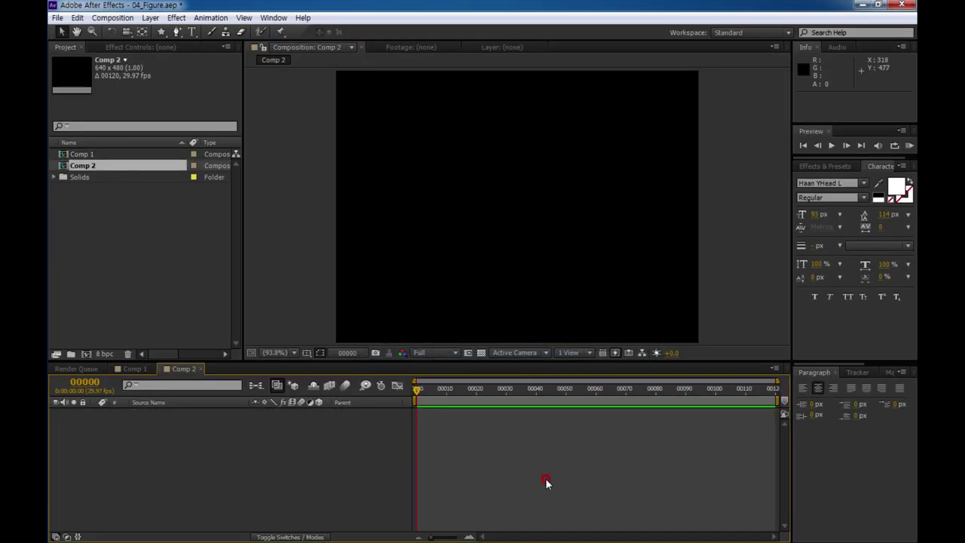
Add a 400×400 px cyan solid, Medium Cyan Solid 1, and select its layer.
key(ctrl+y)
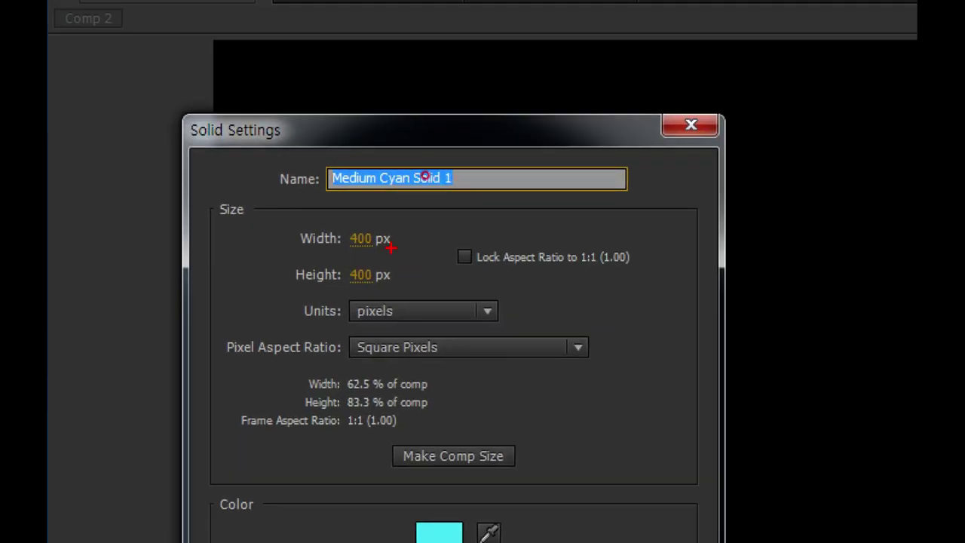
drag(390, 247, 380, 220)
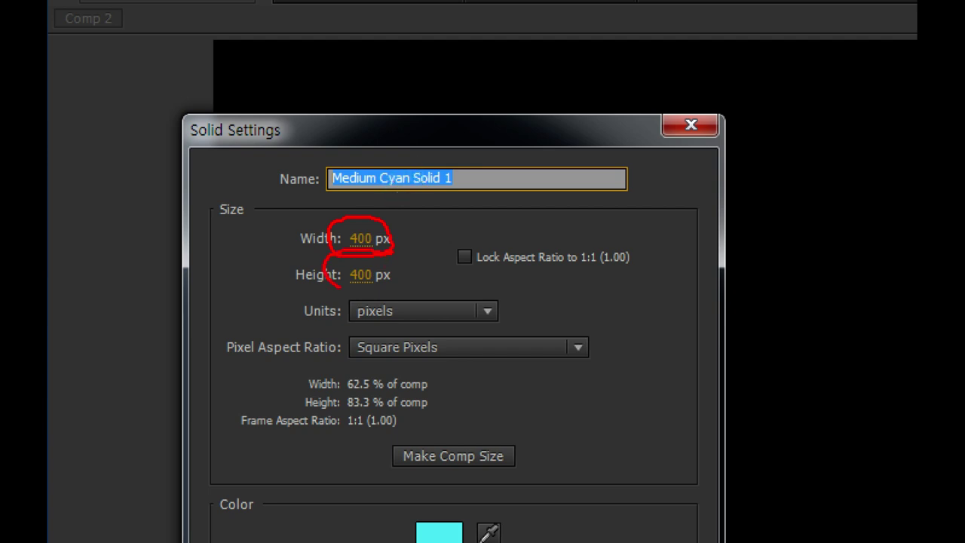
drag(341, 286, 384, 264)
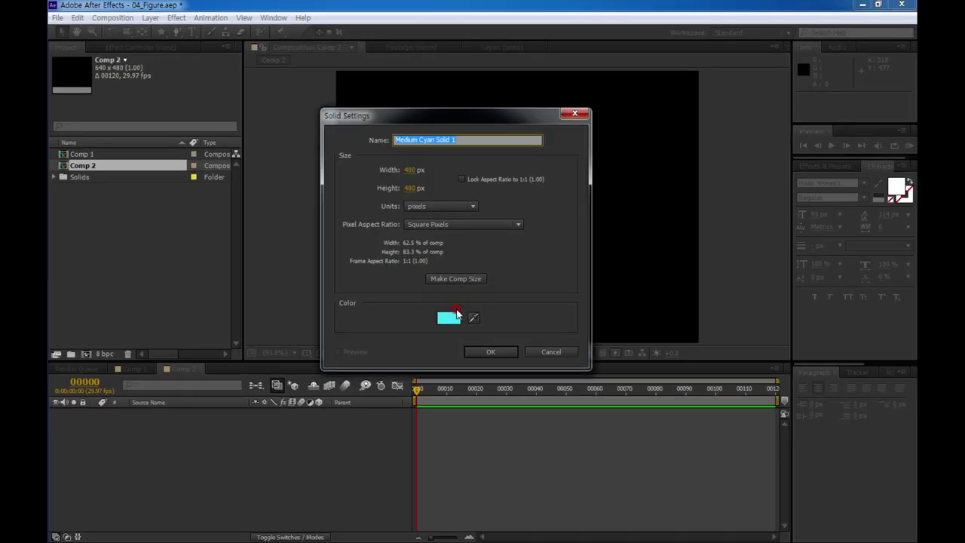
click(504, 353)
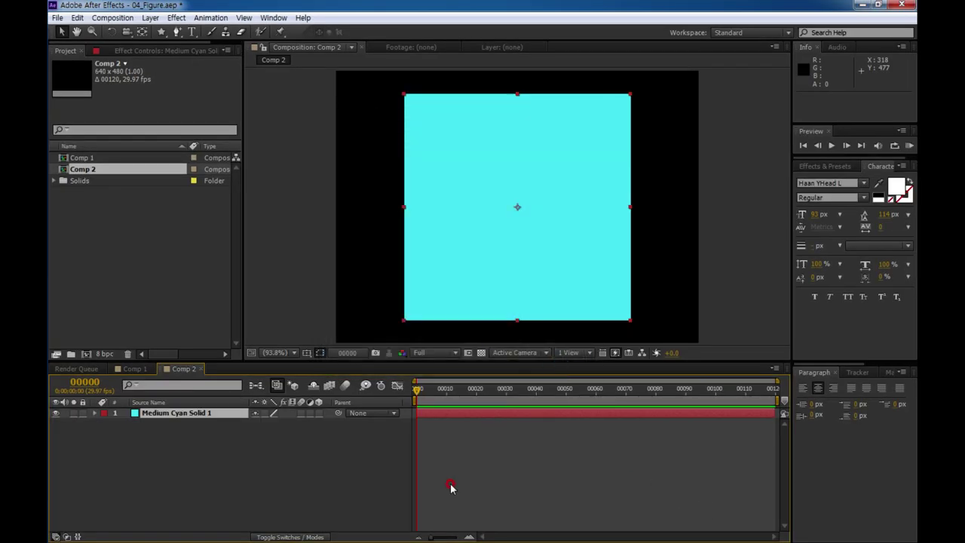
click(214, 414)
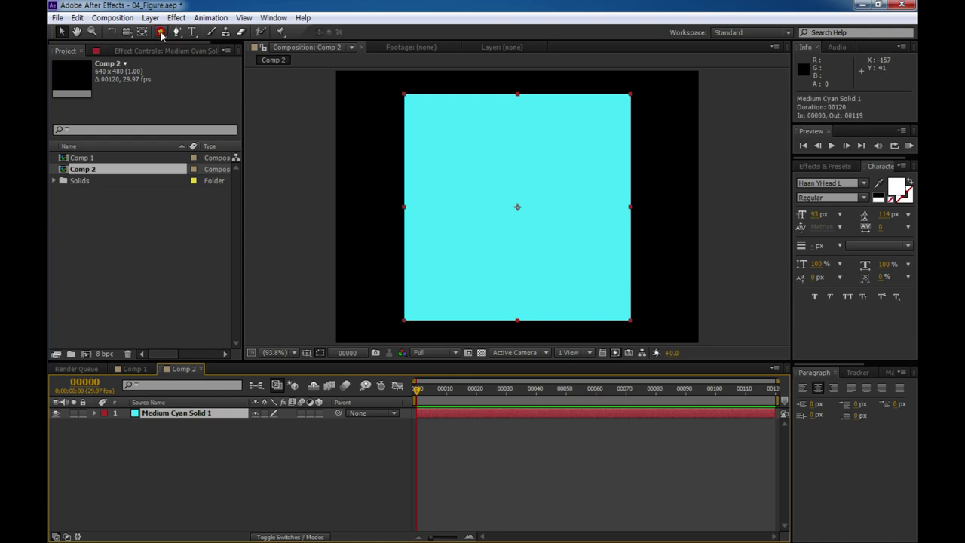
Fit an Ellipse Tool mask to the cyan solid and select Mask 1's Mask Path.
drag(162, 35, 200, 58)
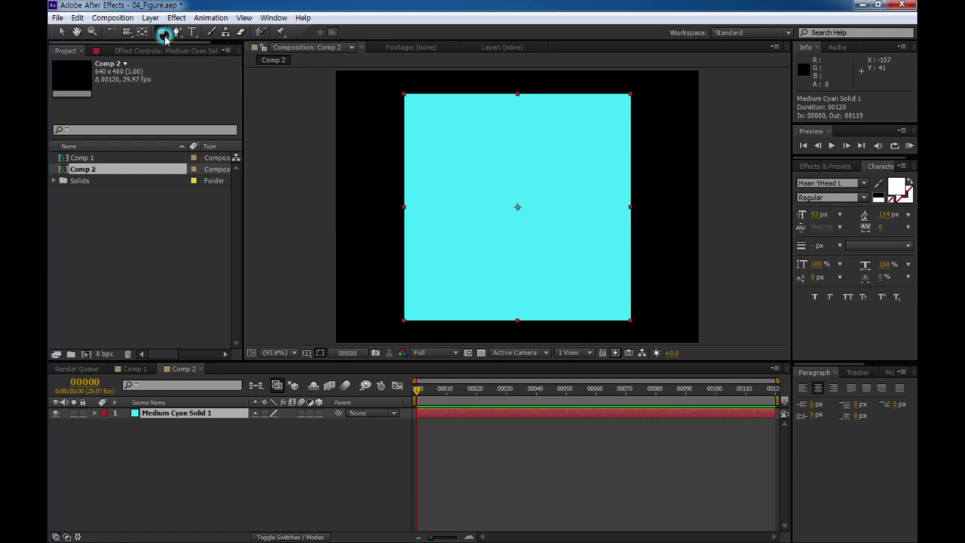
double_click(164, 34)
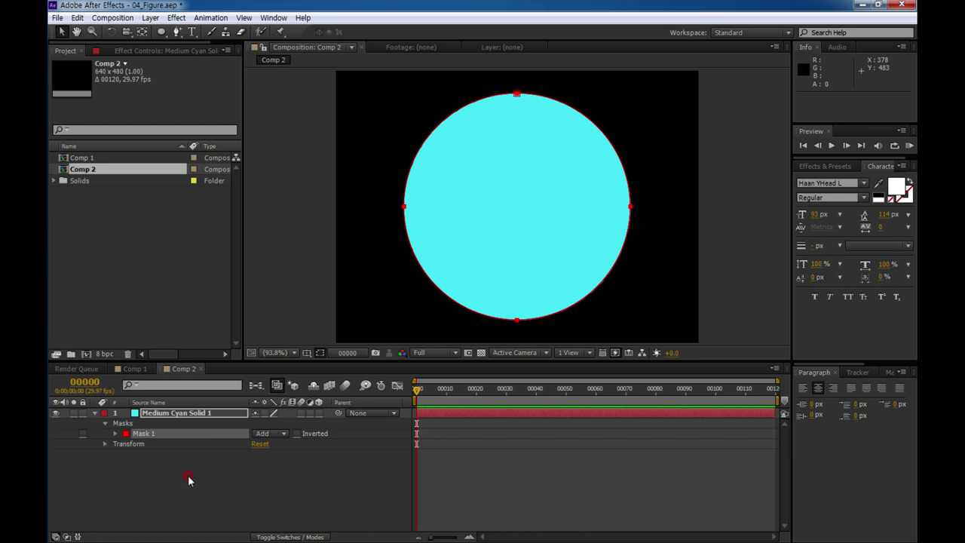
click(115, 434)
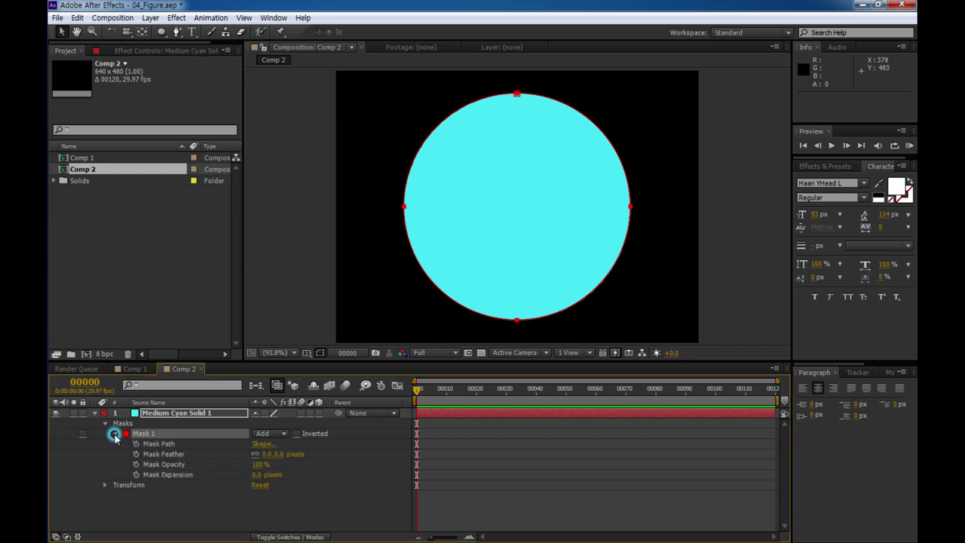
click(154, 445)
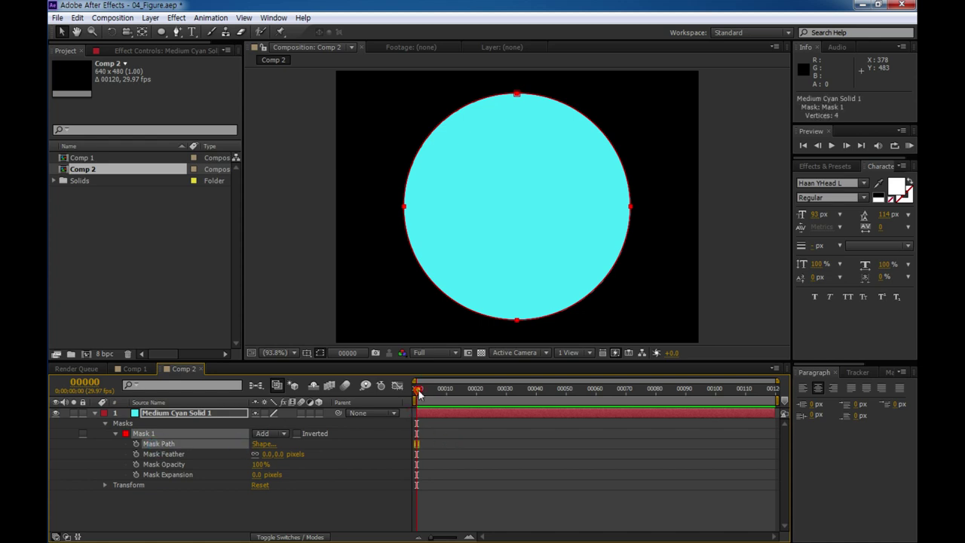
Keyframe the circle mask at frame 10 and convert its vertices into a diamond at frame 20.
drag(419, 393, 447, 390)
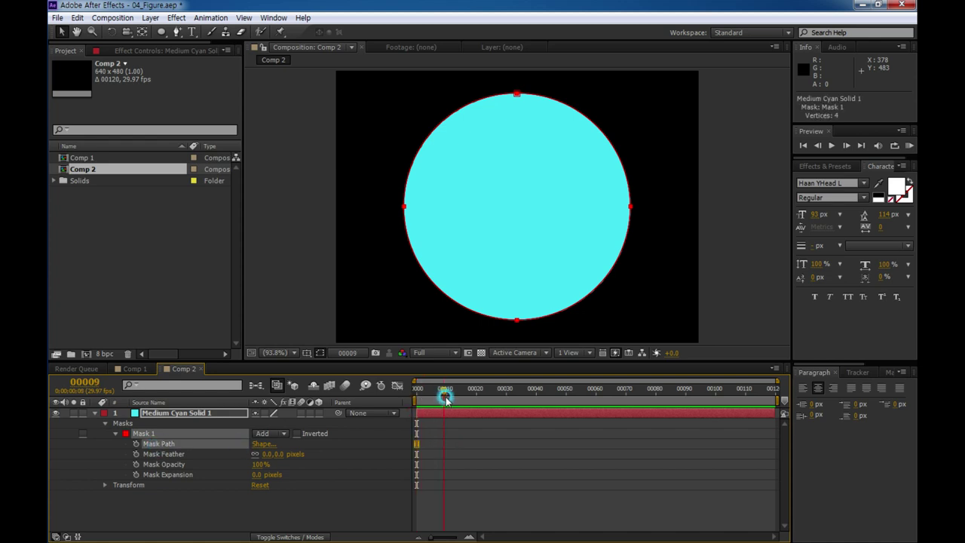
click(136, 444)
drag(452, 391, 477, 390)
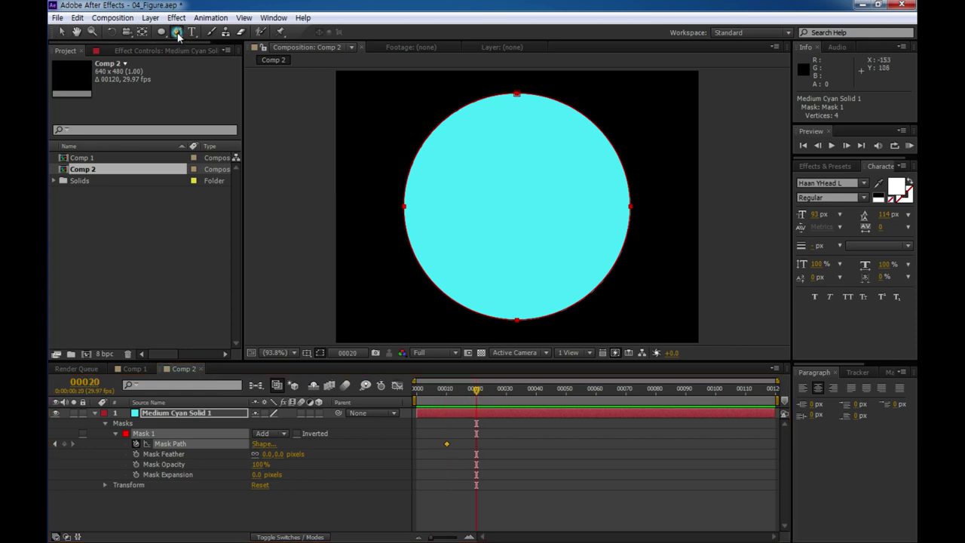
drag(178, 32, 216, 74)
click(216, 71)
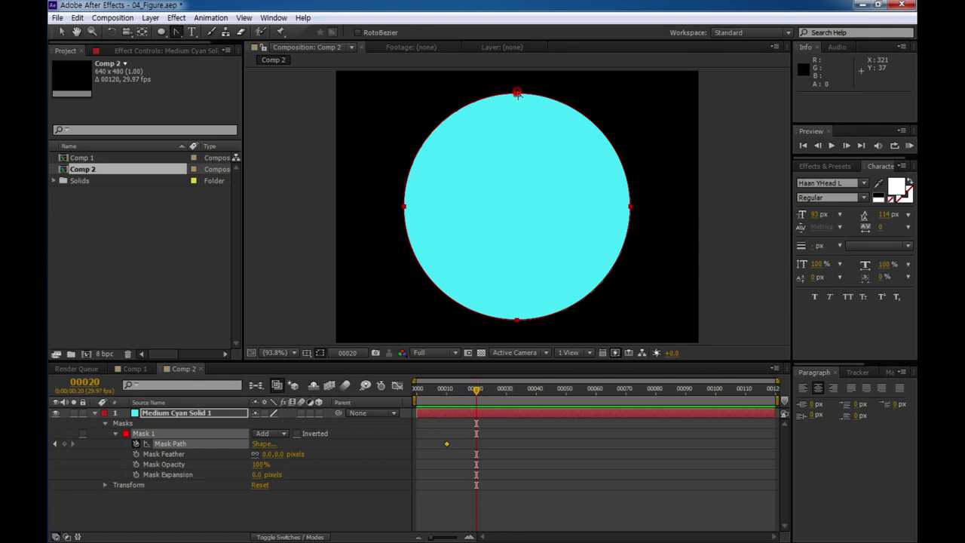
click(518, 92)
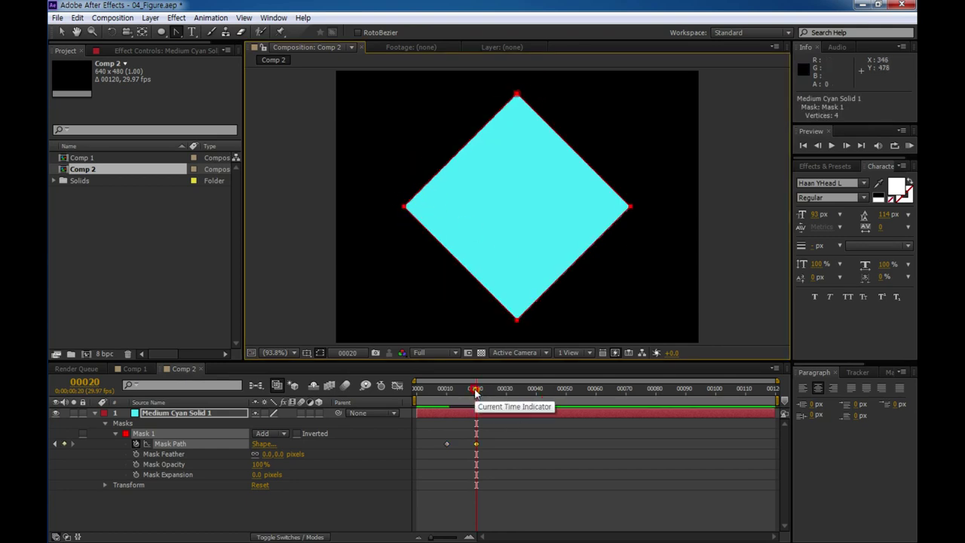
drag(477, 392, 506, 389)
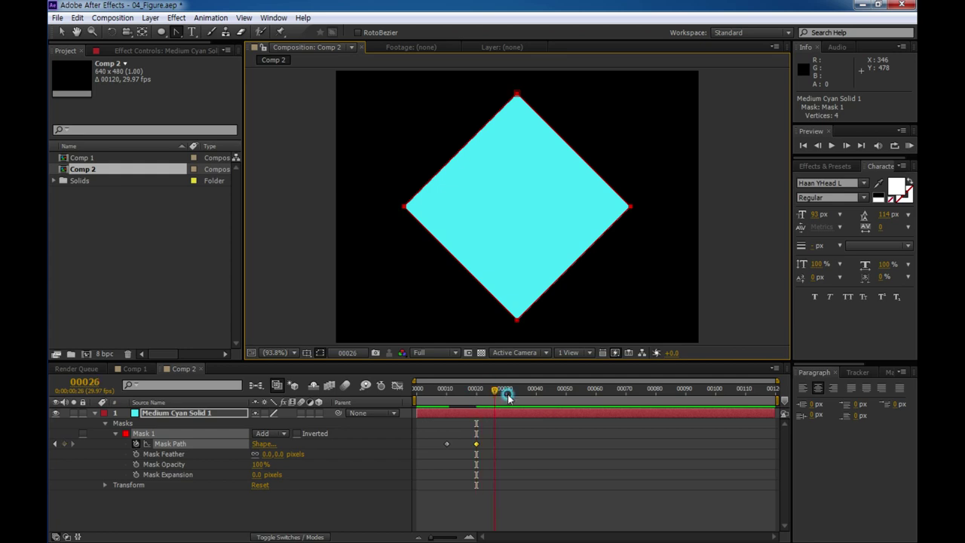
Add a Mask Path keyframe at frame 30 and return to frame 21 with the Selection tool.
click(64, 446)
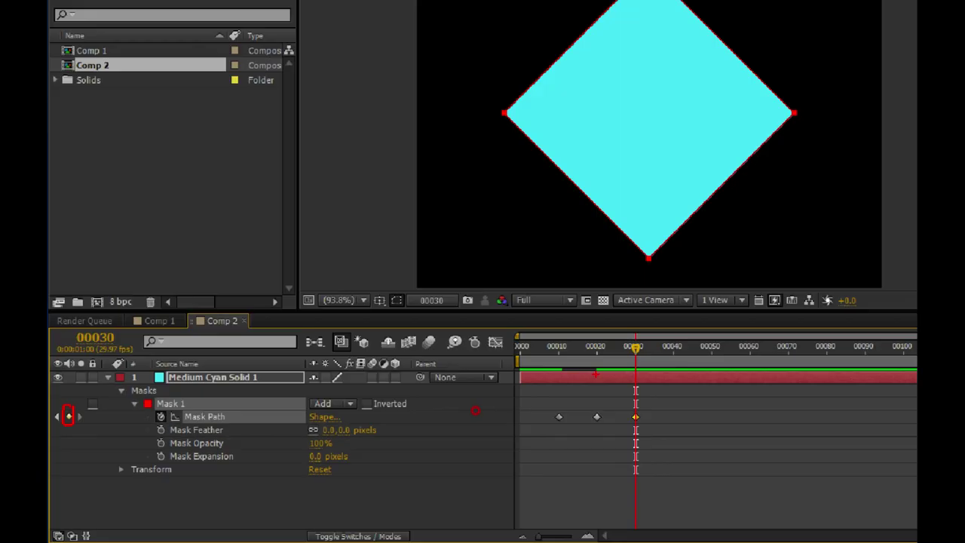
click(661, 417)
mouse_move(503, 391)
mouse_down()
mouse_move(478, 399)
mouse_move(535, 405)
mouse_up()
click(63, 31)
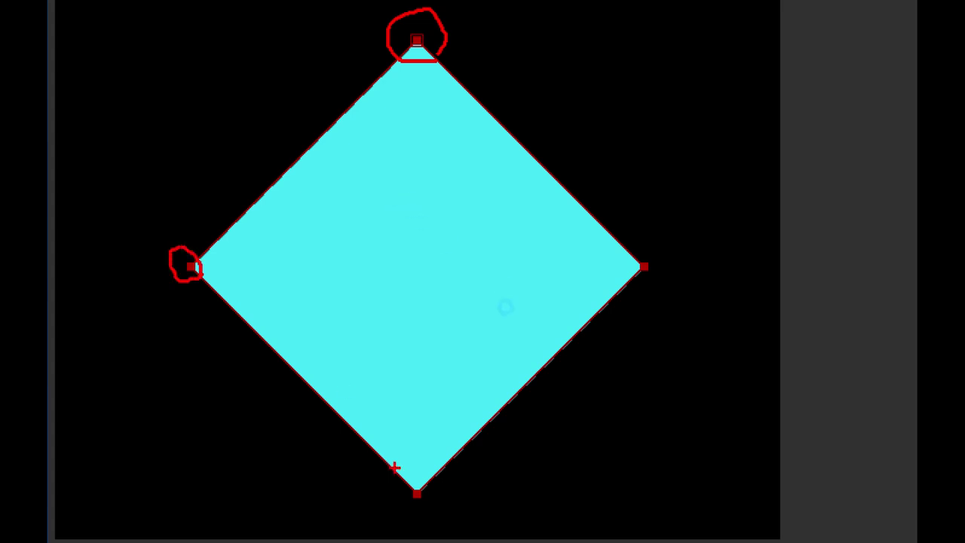
Adjust the diamond's left and right vertices into place, then move toward frame 40.
drag(444, 507, 446, 504)
drag(641, 265, 670, 285)
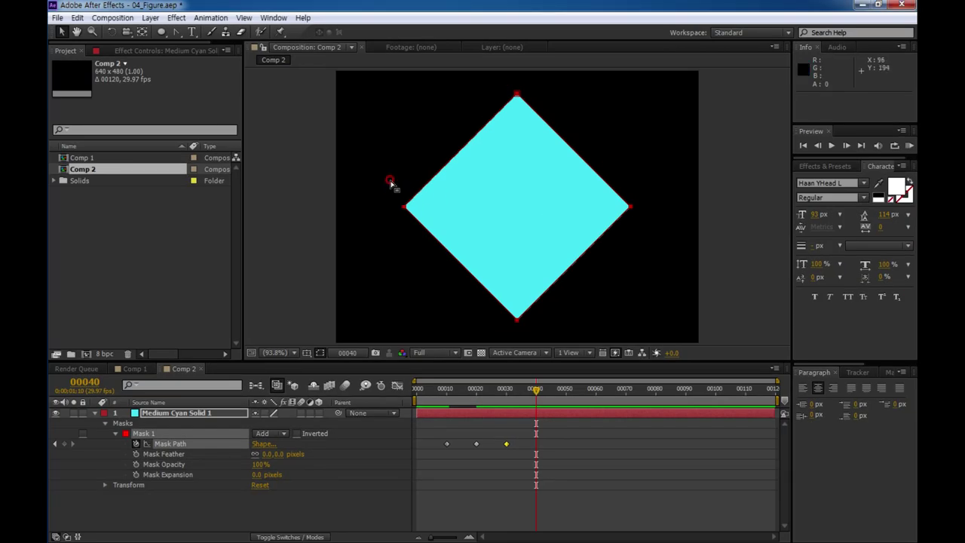
drag(367, 179, 690, 249)
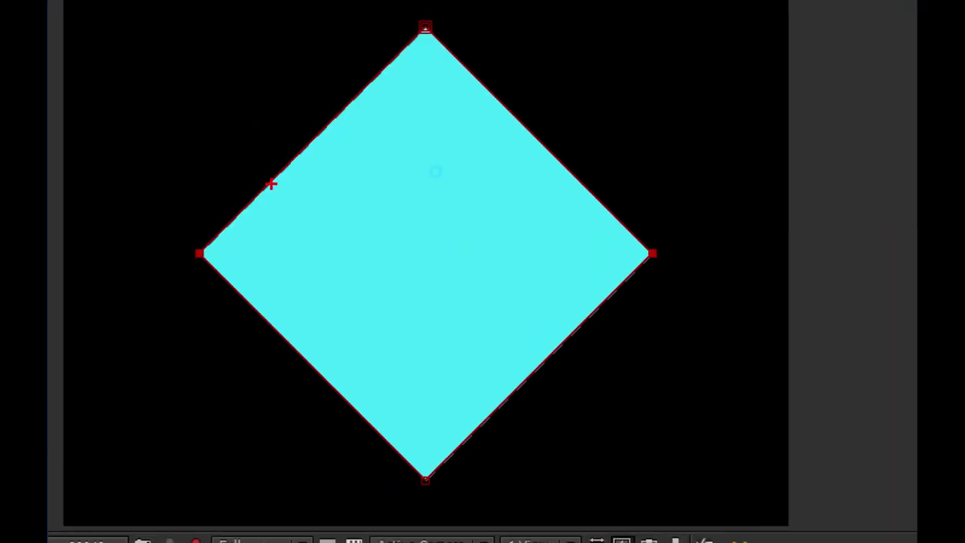
drag(162, 195, 639, 325)
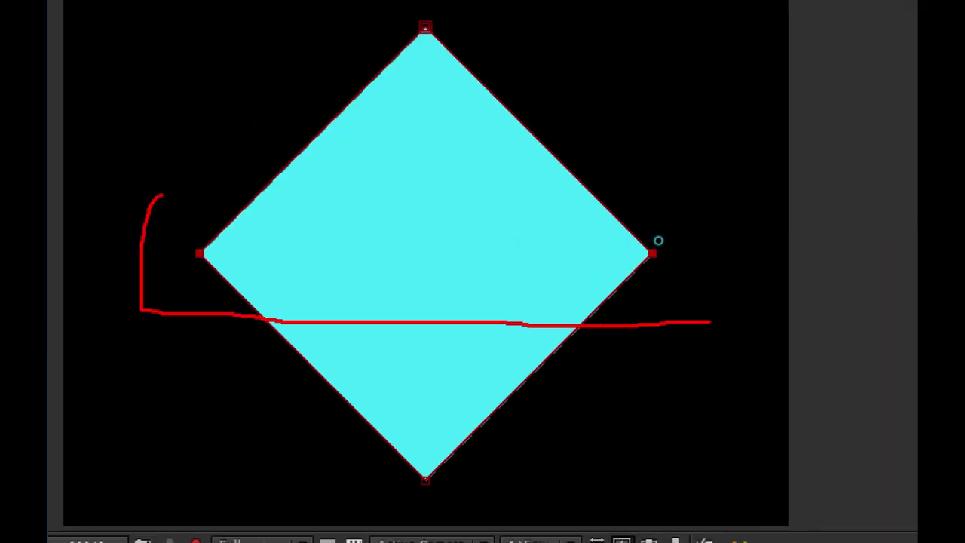
drag(640, 326, 98, 191)
drag(168, 268, 208, 277)
drag(215, 230, 212, 249)
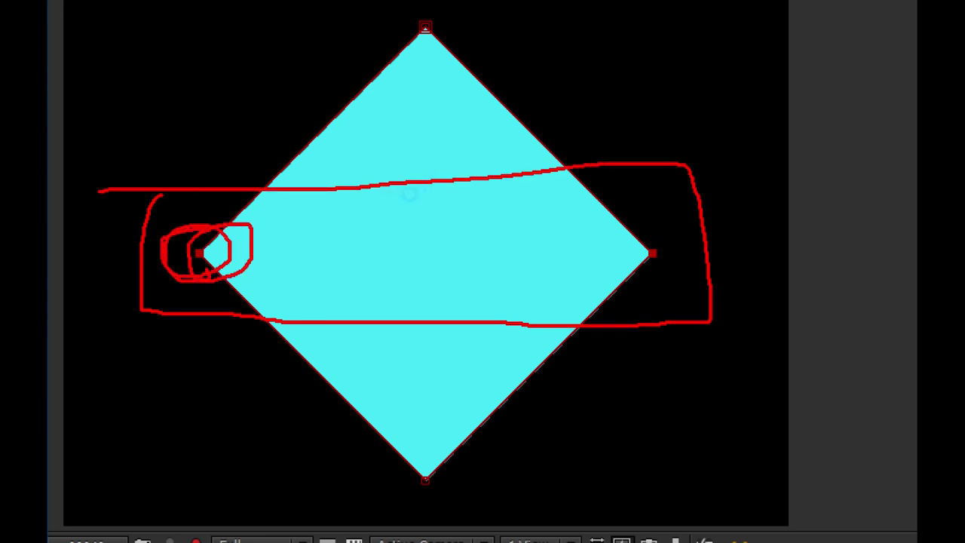
mouse_move(668, 233)
mouse_down()
mouse_move(694, 268)
mouse_move(641, 253)
mouse_move(681, 279)
mouse_up()
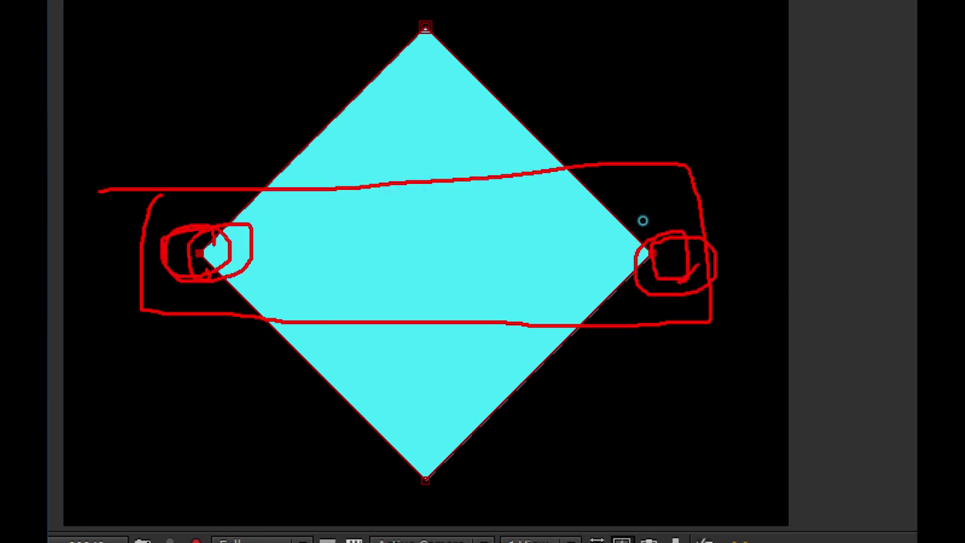
mouse_move(444, 496)
mouse_down()
mouse_move(388, 504)
mouse_move(435, 489)
mouse_up()
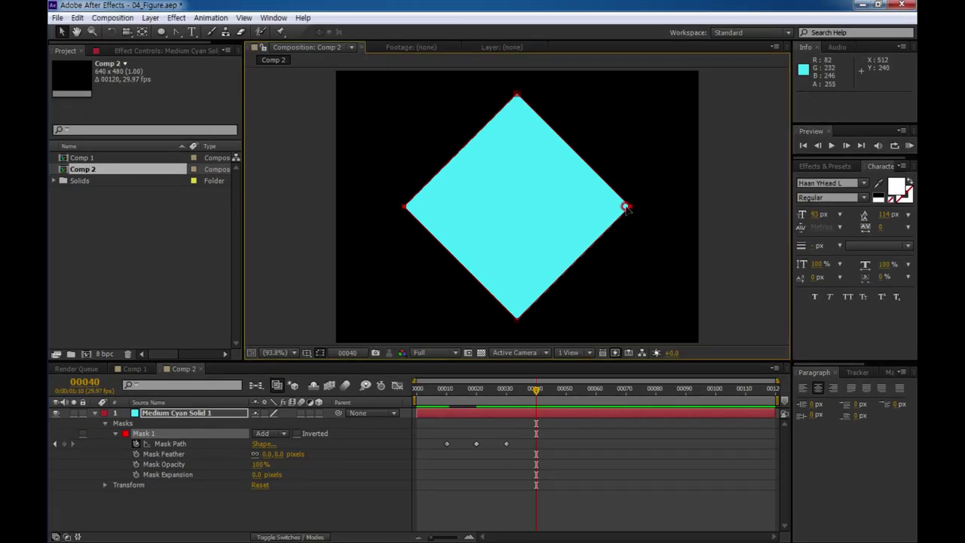
Pull the right mask vertex down to the bottom-right, forming a triangle at frame 40.
drag(630, 206, 632, 321)
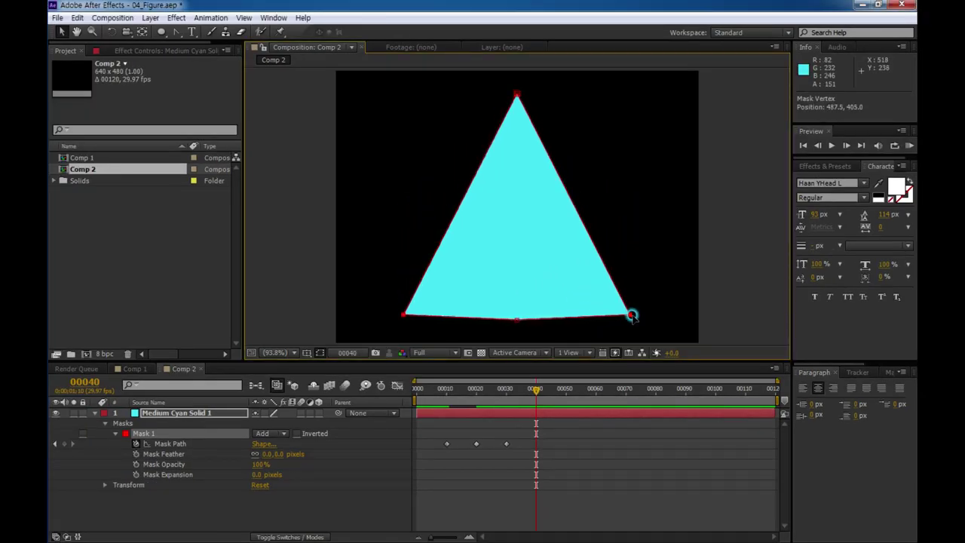
drag(632, 321, 634, 322)
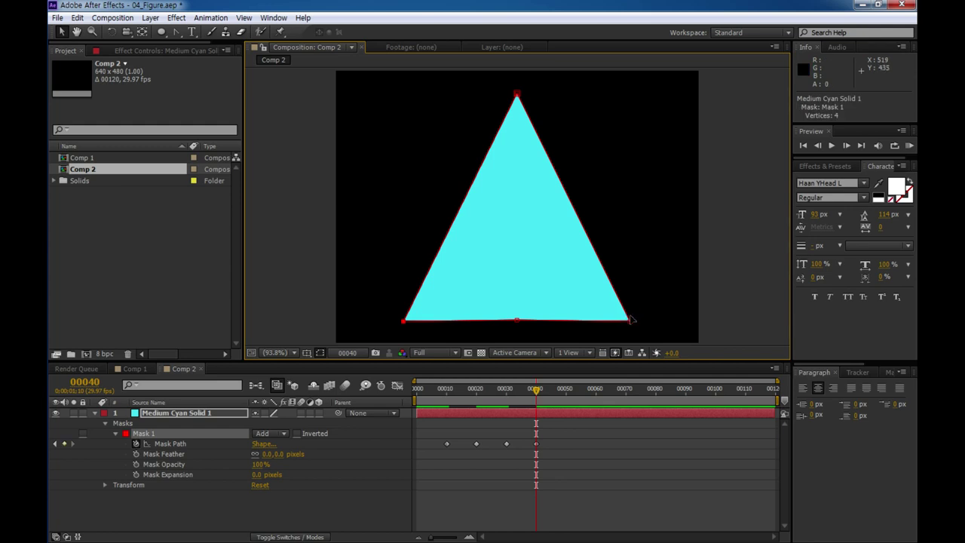
click(580, 486)
Hold the triangle with a Mask Path keyframe at frame 50, then move to frame 60.
drag(537, 394, 566, 391)
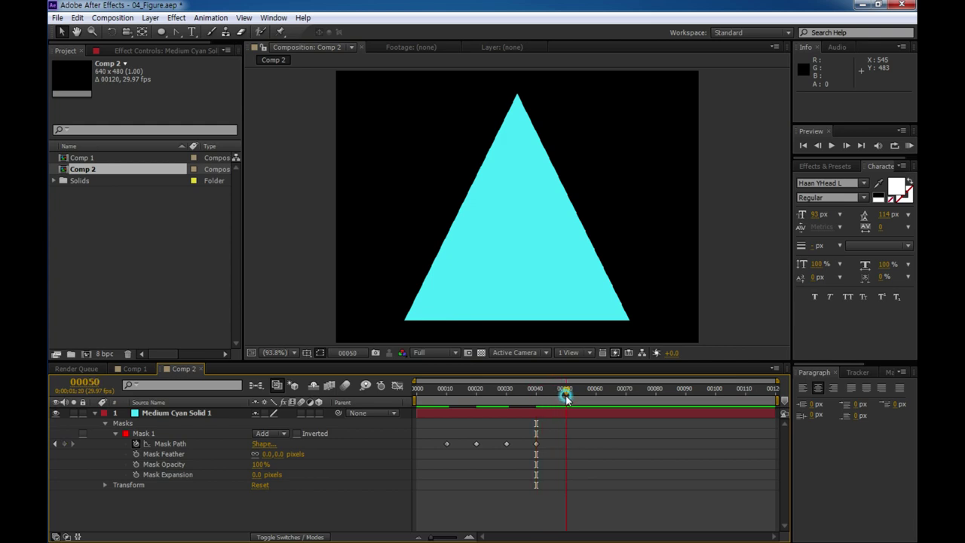
click(130, 445)
click(60, 447)
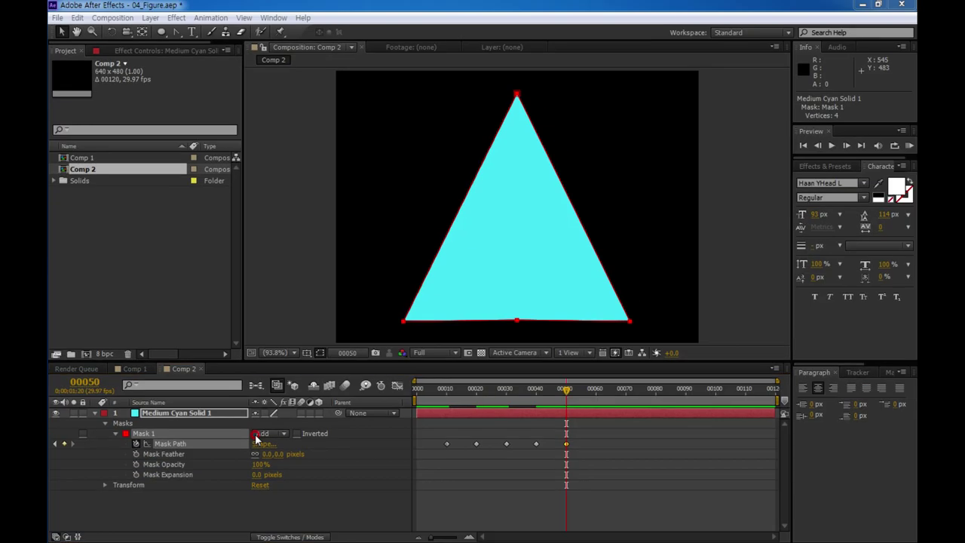
click(534, 407)
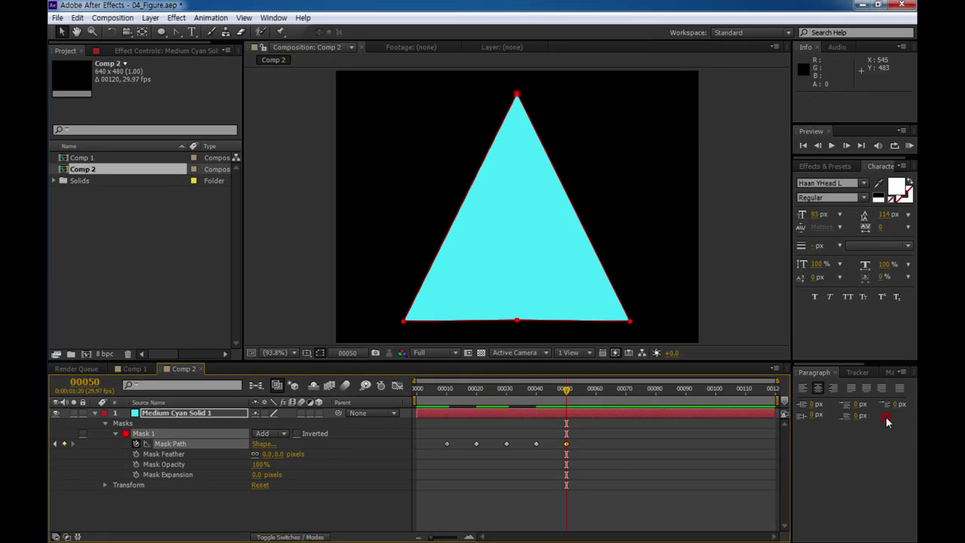
drag(566, 392, 596, 393)
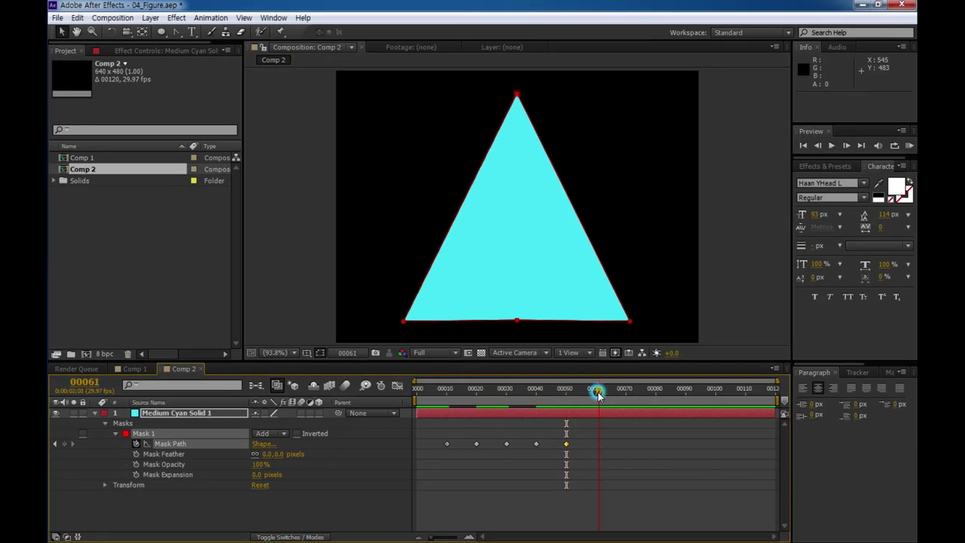
click(232, 124)
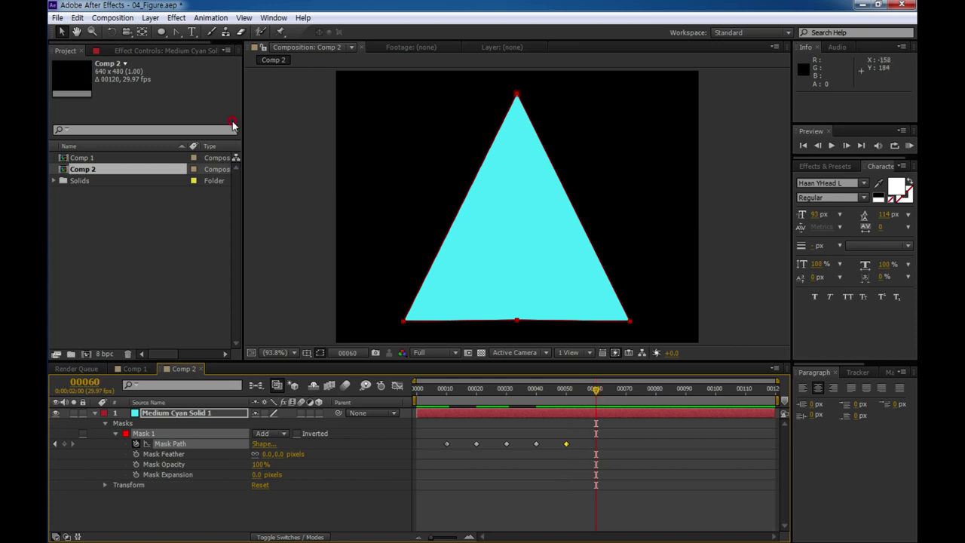
Add new points on the triangle's left and right edges with the Add Vertex Tool.
mouse_move(181, 37)
mouse_down()
mouse_move(230, 53)
mouse_move(226, 34)
mouse_up()
click(179, 33)
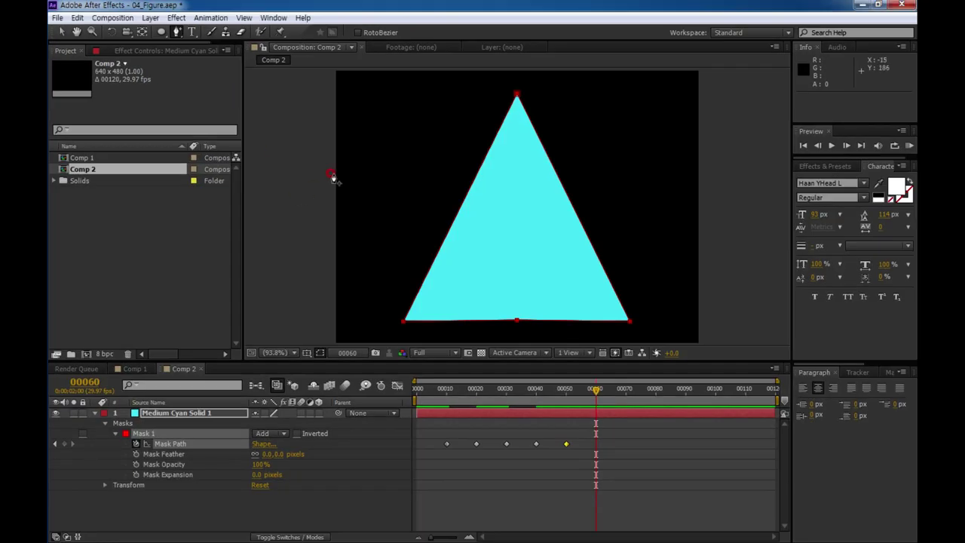
click(457, 213)
click(575, 213)
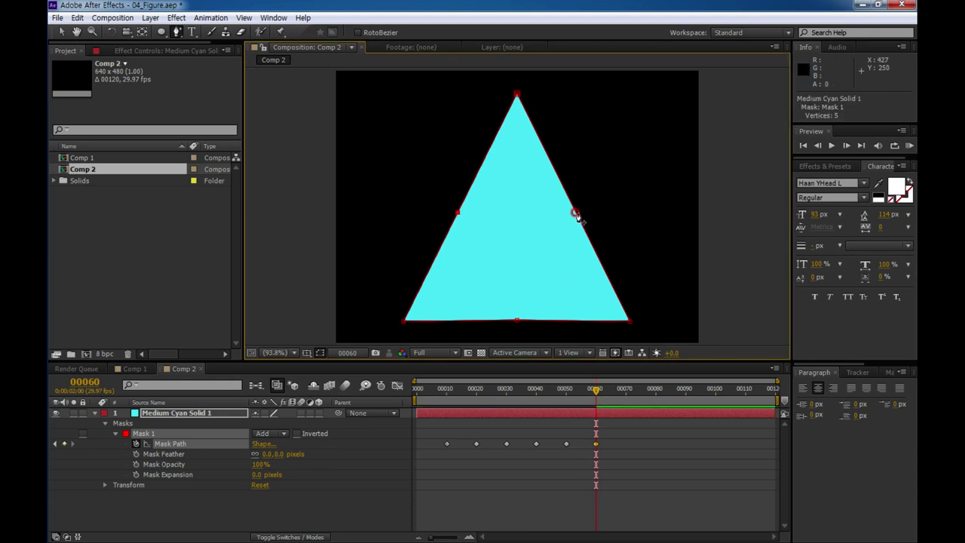
click(575, 213)
Pull the new points outward into a house shape at frame 60, then move to frame 70.
click(62, 32)
drag(454, 214, 405, 192)
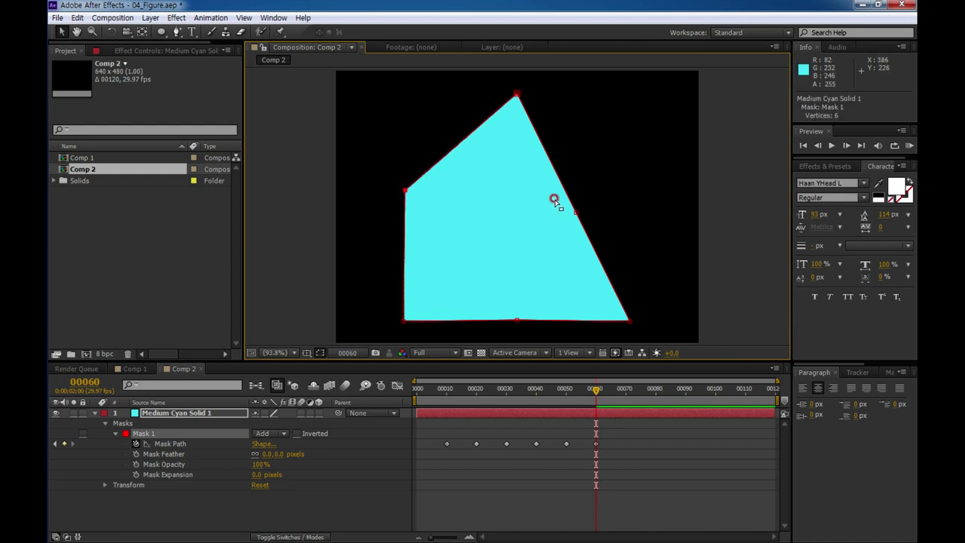
drag(576, 213, 627, 197)
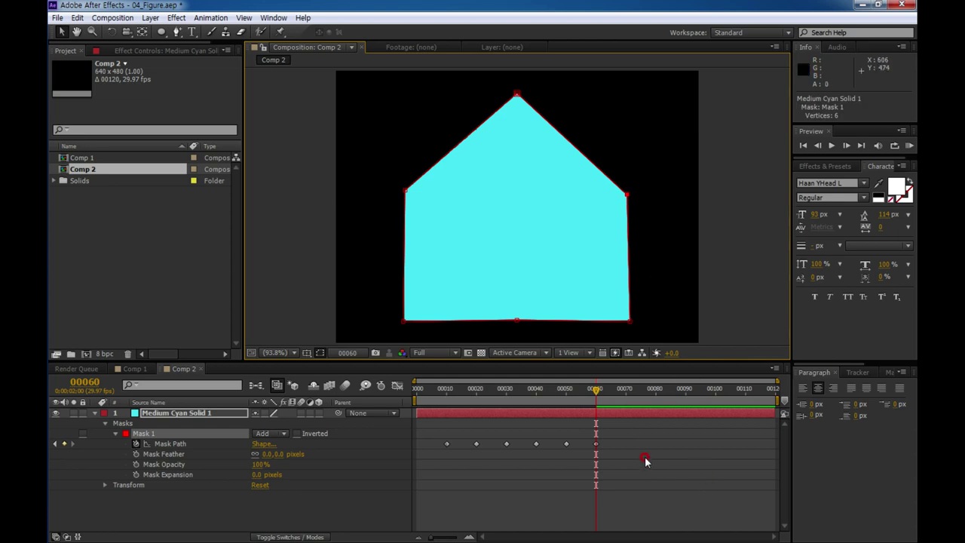
mouse_move(595, 393)
mouse_down()
mouse_move(564, 392)
mouse_move(594, 403)
mouse_up()
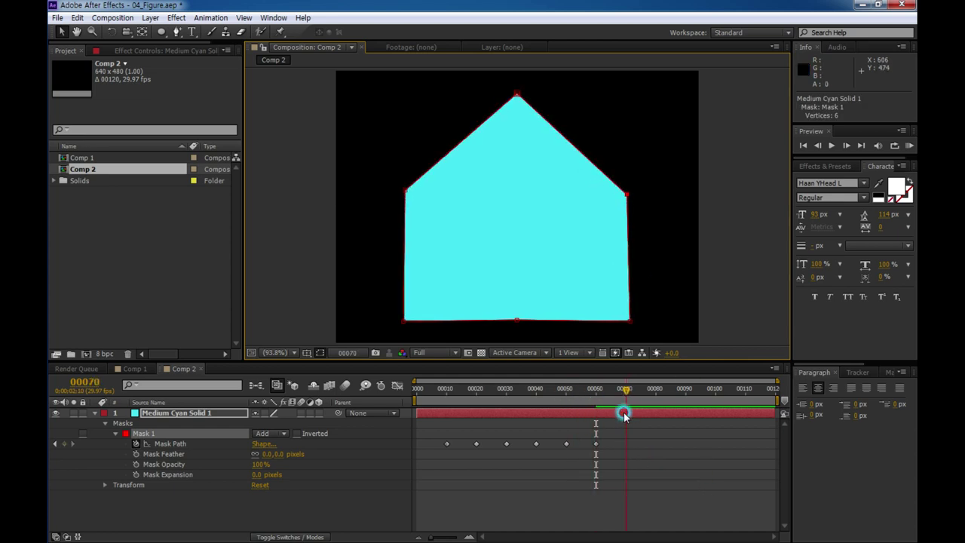
click(624, 406)
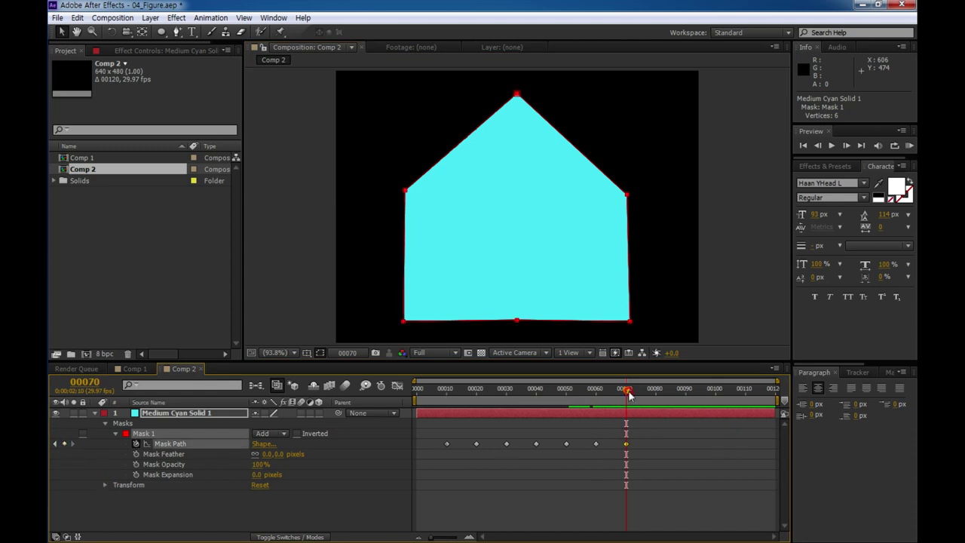
At frame 80, pull the top and bottom-middle mask points inward to form a bow-tie.
drag(634, 390, 658, 401)
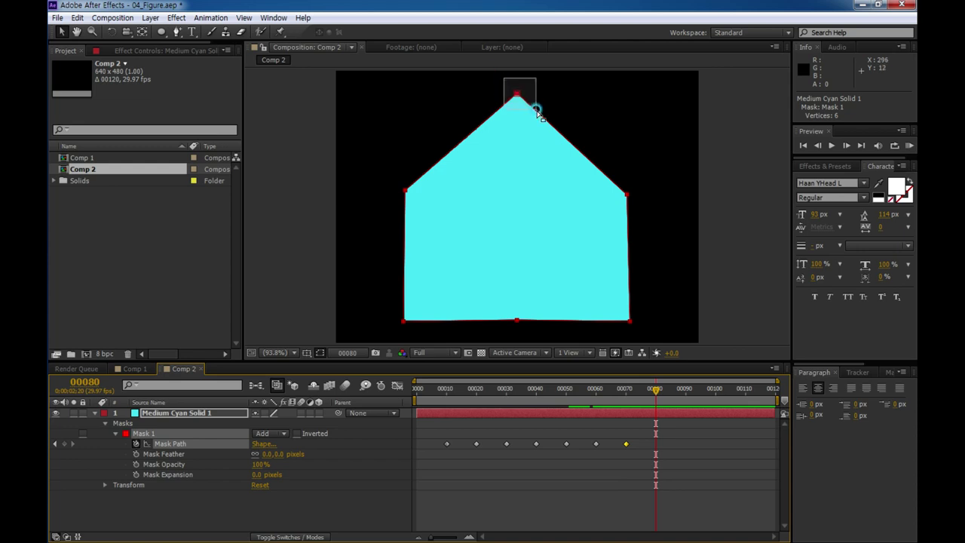
drag(511, 87, 513, 231)
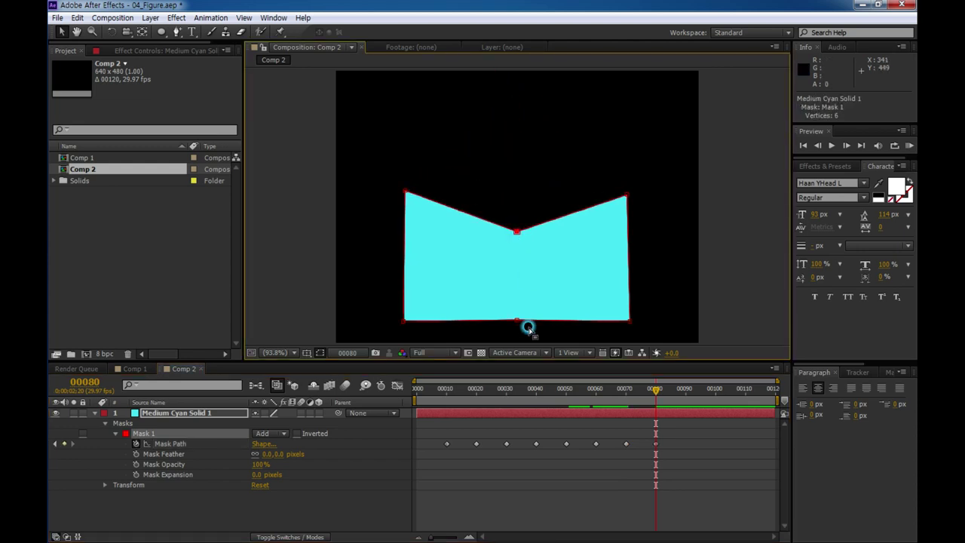
drag(517, 320, 517, 273)
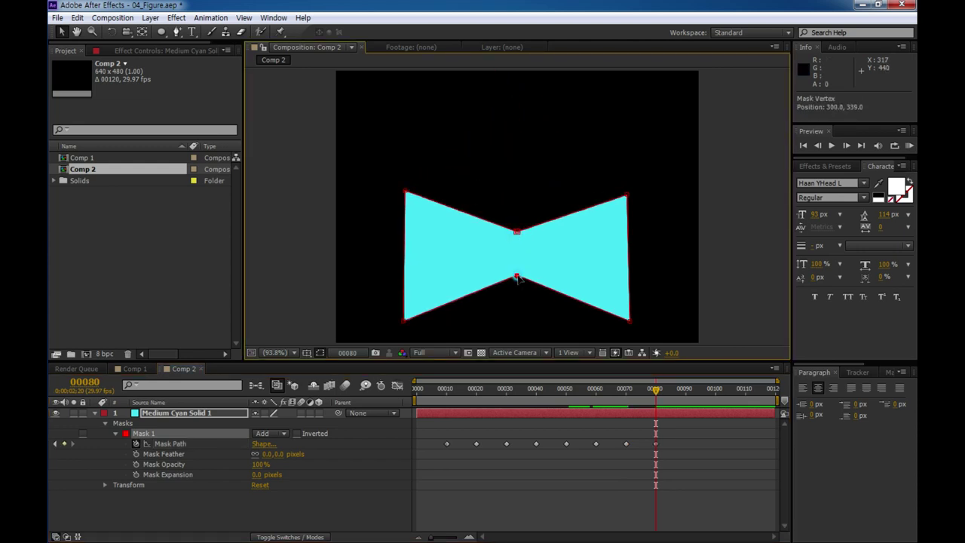
mouse_move(507, 209)
mouse_down()
mouse_move(527, 244)
mouse_move(516, 238)
mouse_up()
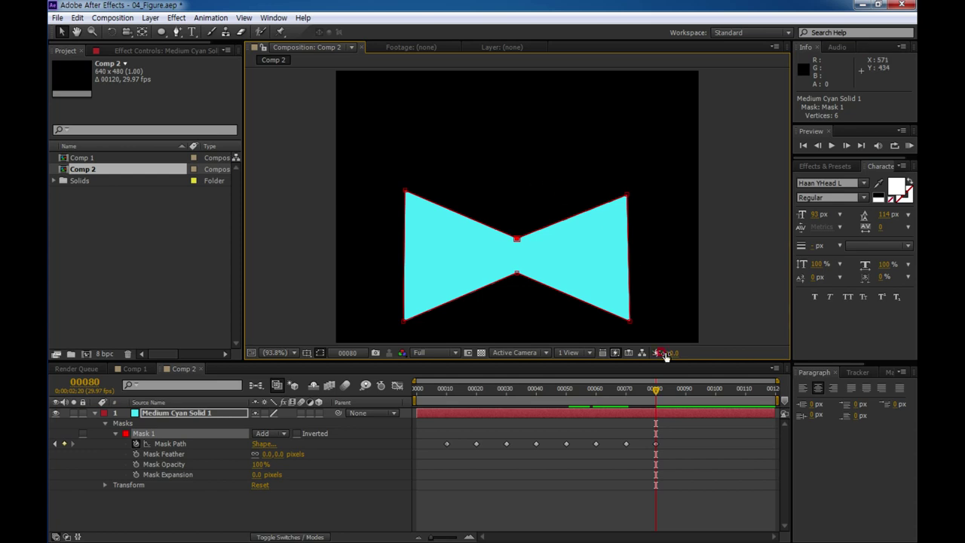
mouse_move(658, 394)
mouse_down()
mouse_move(625, 408)
mouse_move(655, 407)
mouse_up()
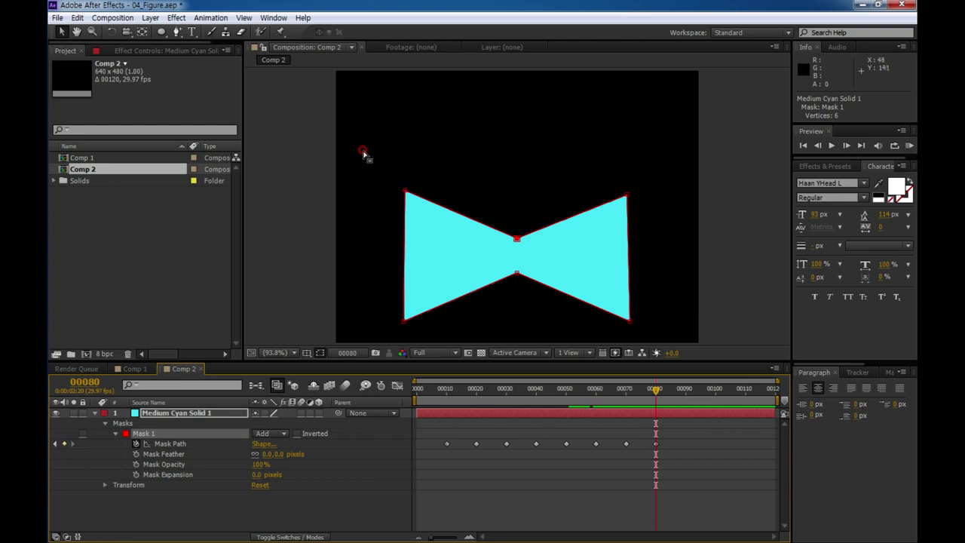
Select all the bow-tie's points and nudge them up four pixels, then down one.
mouse_move(363, 147)
mouse_down()
mouse_move(677, 352)
mouse_move(663, 348)
mouse_up()
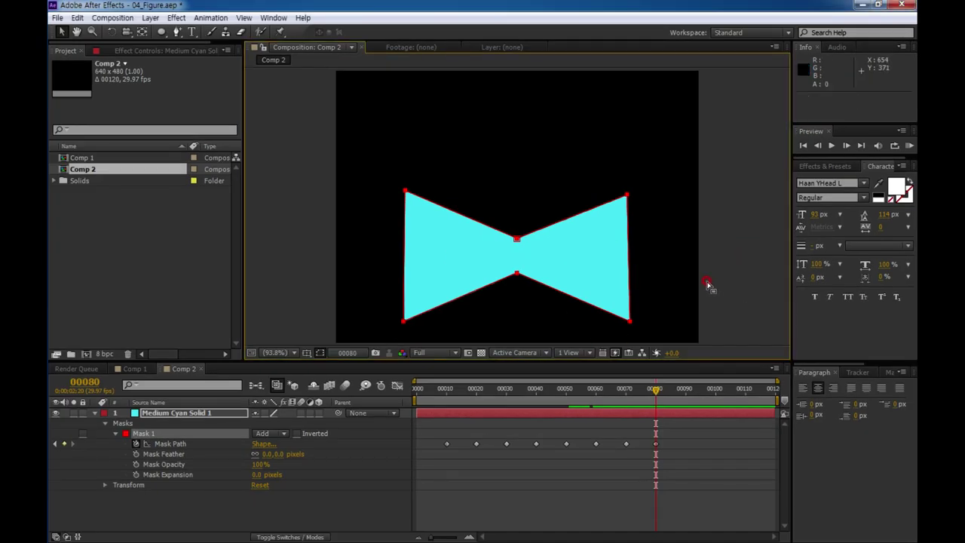
key(Up)
key(Up)
key(Up)
key(Up)
key(Up)
key(Up)
key(Up)
key(Up)
key(Up)
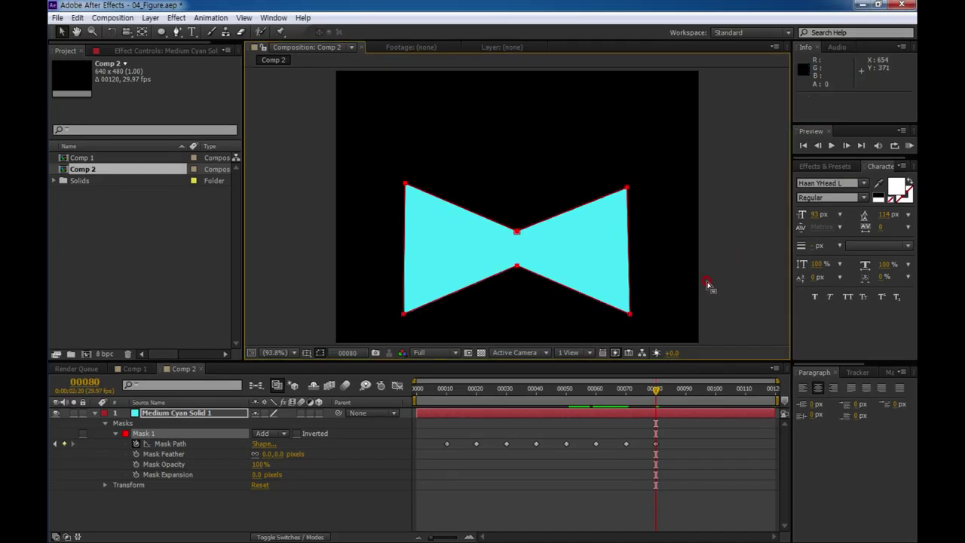
key(Up)
key(Up)
key(Up)
key(Up)
key(Up)
key(Up)
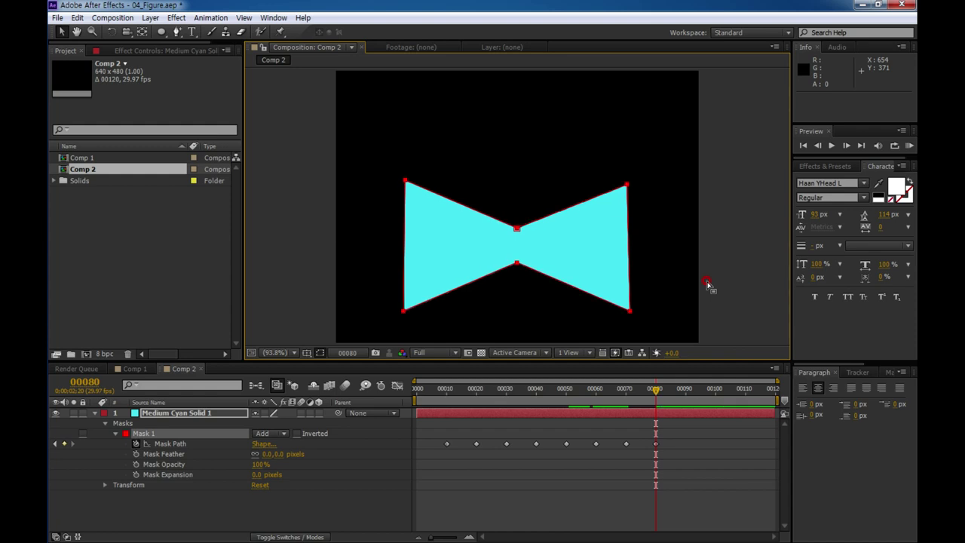
key(Up)
key(Up)
key(Up)
key(Up)
key(Up)
key(Up)
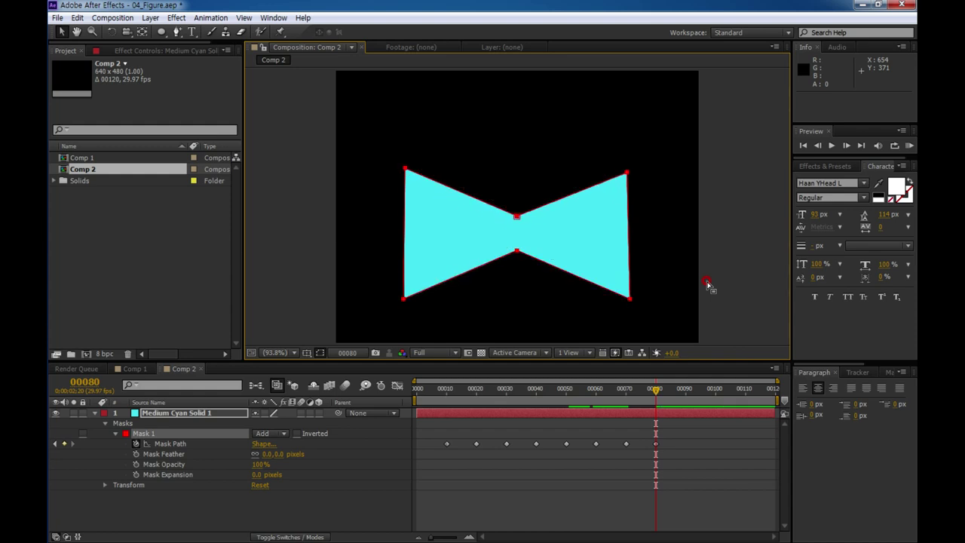
key(Up)
key(Up)
key(Up)
key(Up)
key(Up)
key(Up)
key(Up)
key(Up)
key(Up)
key(Up)
key(Up)
key(Up)
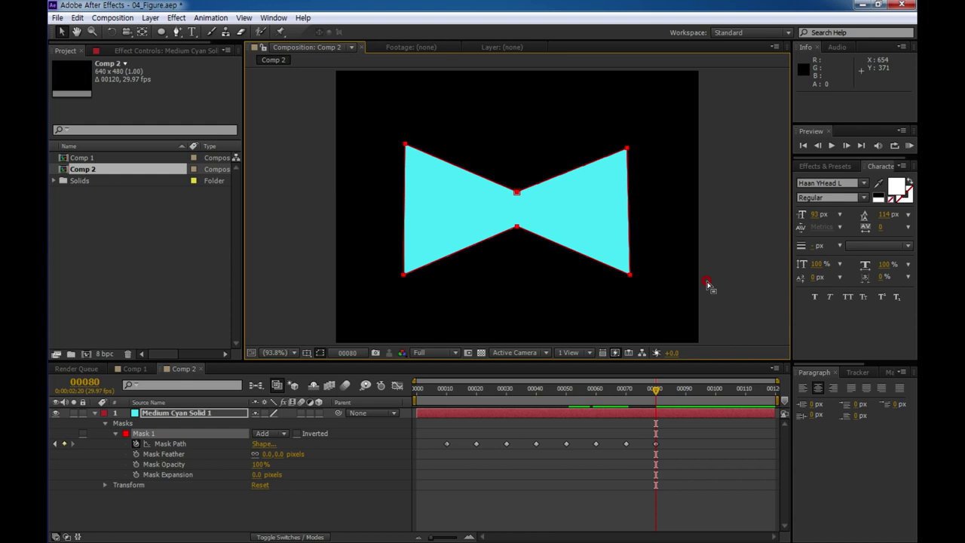
key(Down)
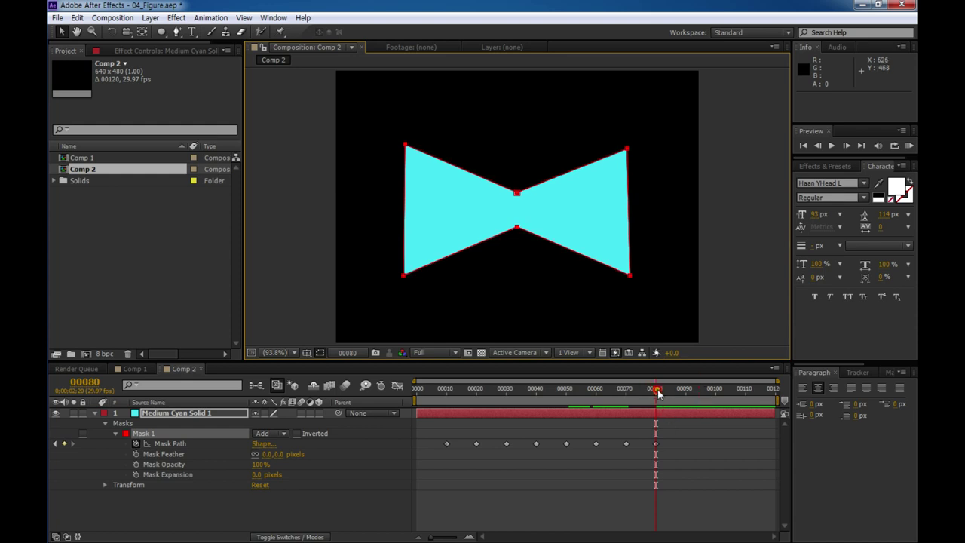
Hold the ribbon shape with a Mask Path keyframe at frame 90.
drag(658, 392, 684, 392)
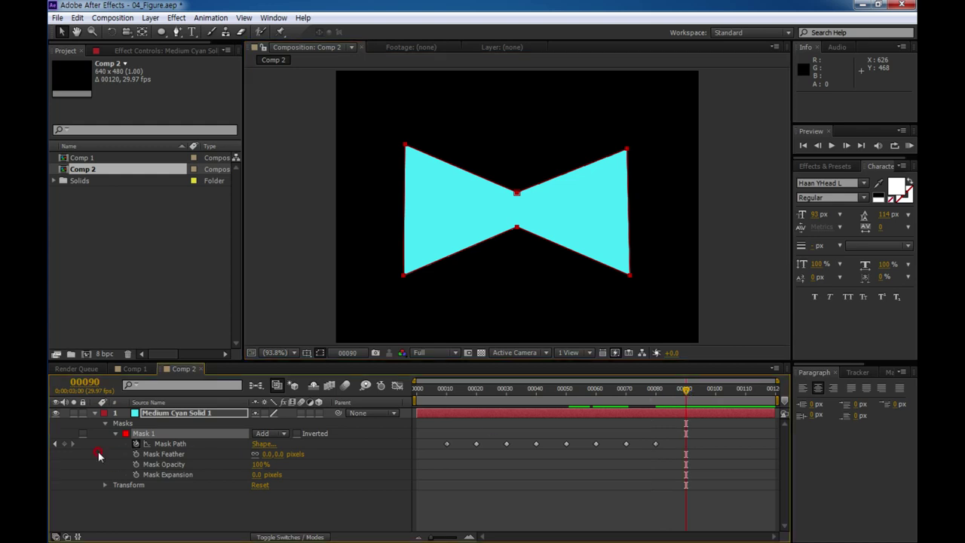
click(64, 445)
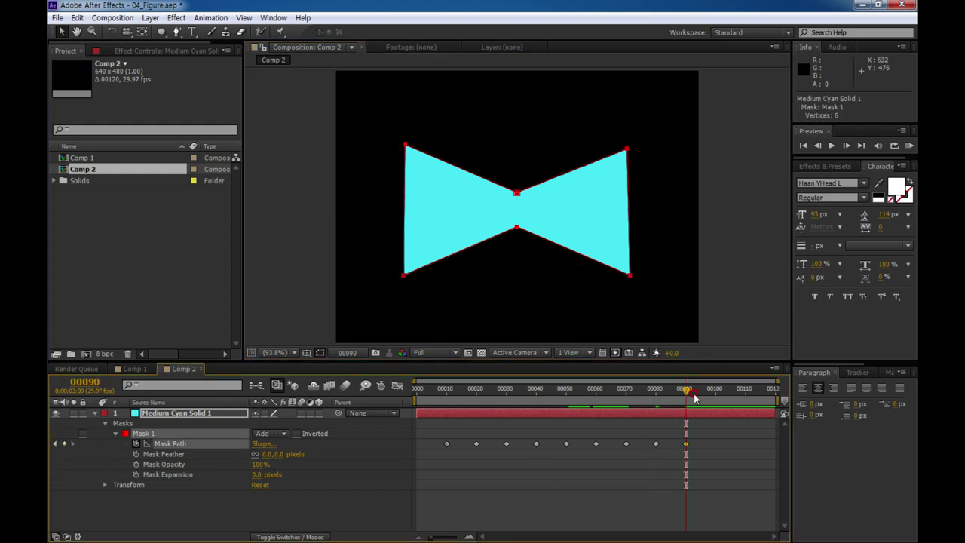
drag(688, 393, 716, 391)
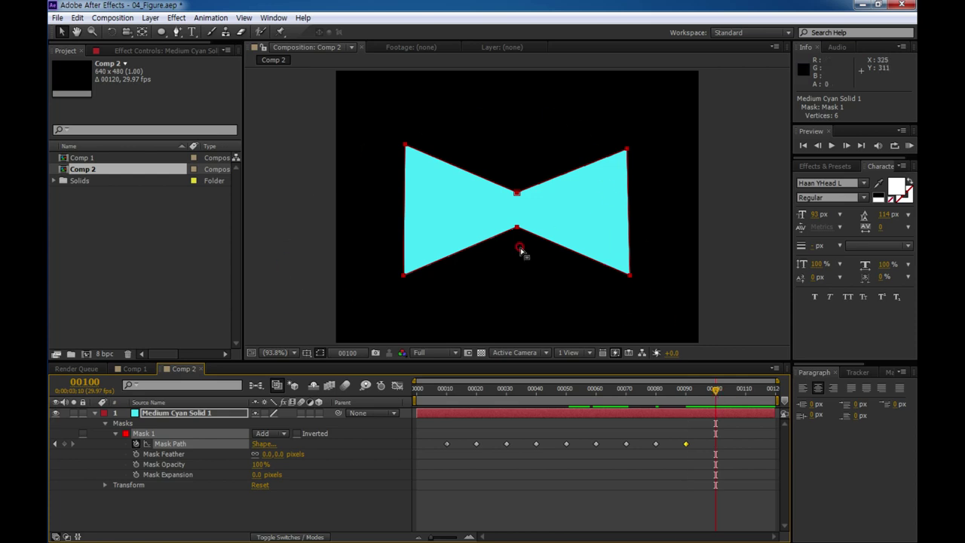
Replace the mask with a five-point Star Tool shape at frame 100 and scrub the morph.
click(161, 33)
drag(161, 33, 210, 86)
double_click(161, 35)
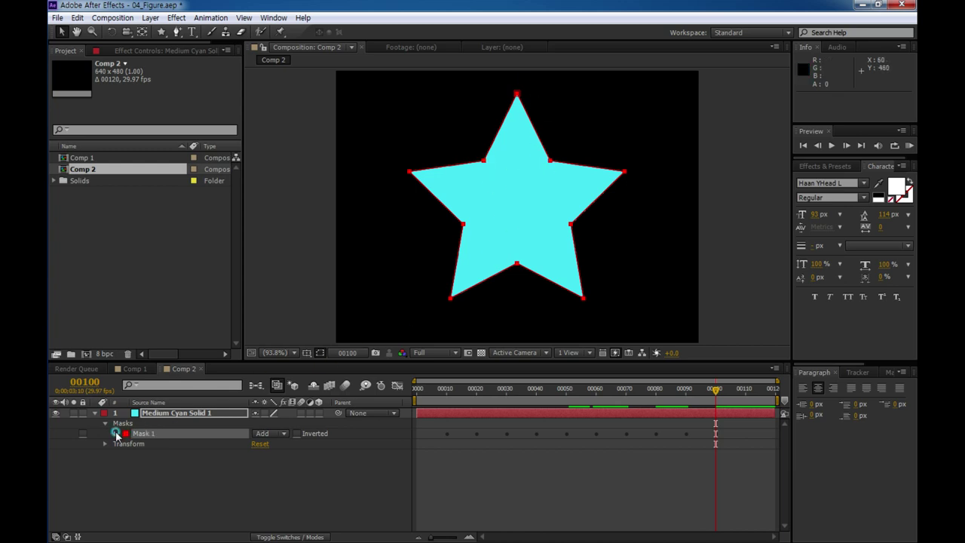
click(116, 434)
mouse_move(709, 391)
mouse_down()
mouse_move(715, 401)
mouse_move(681, 405)
mouse_move(700, 408)
mouse_up()
click(785, 444)
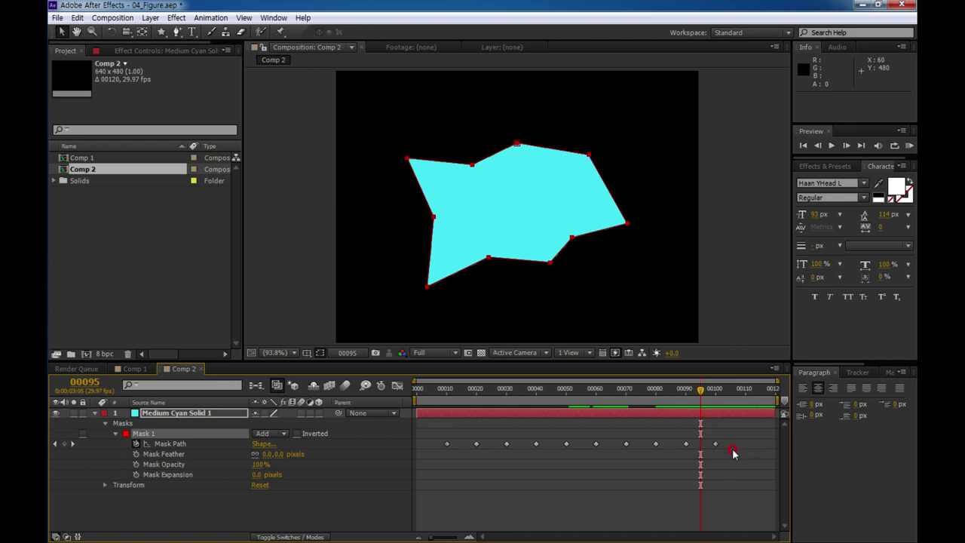
Apply Smart Mask Interpolation to the last two Mask Path keyframes, adding nine in-betweens, then return to frame 0.
click(301, 69)
click(273, 16)
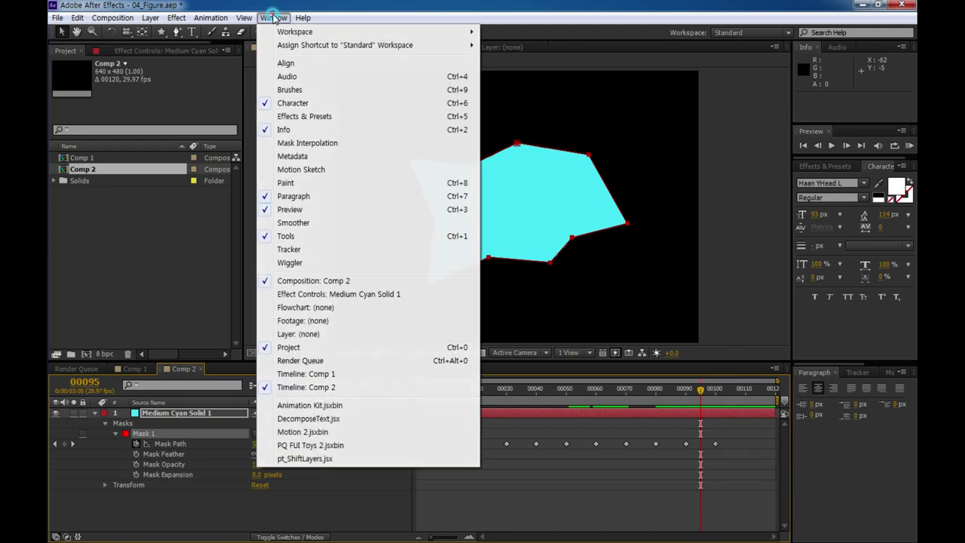
click(324, 144)
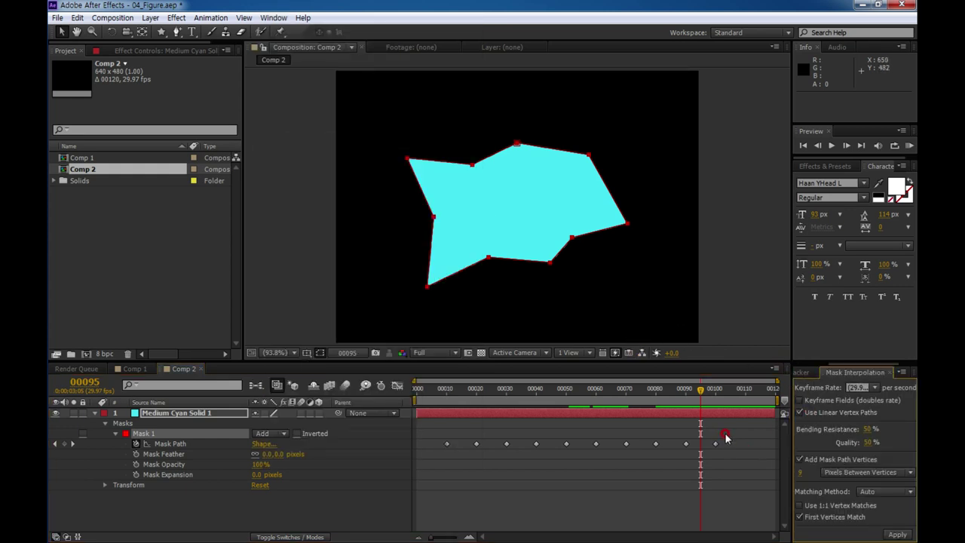
drag(726, 437, 676, 457)
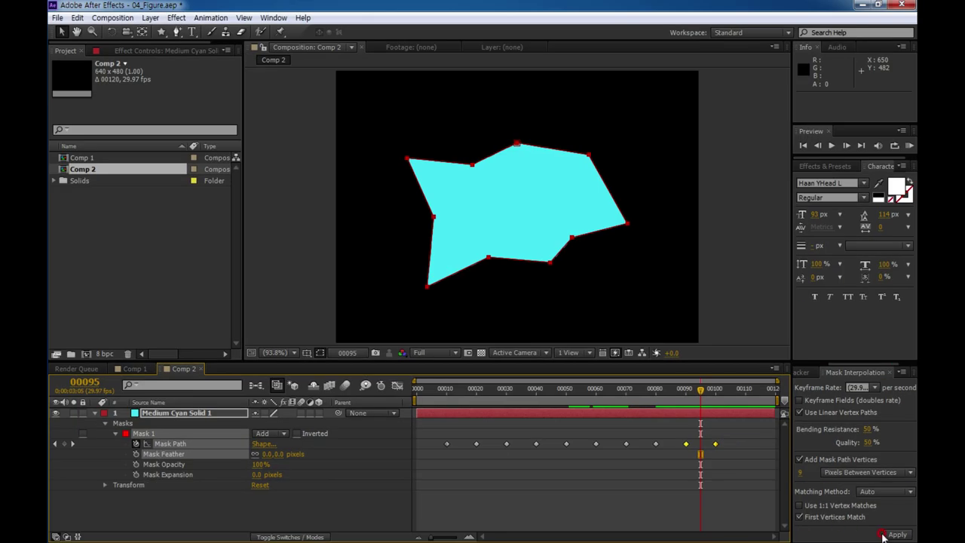
click(887, 535)
drag(706, 400, 716, 403)
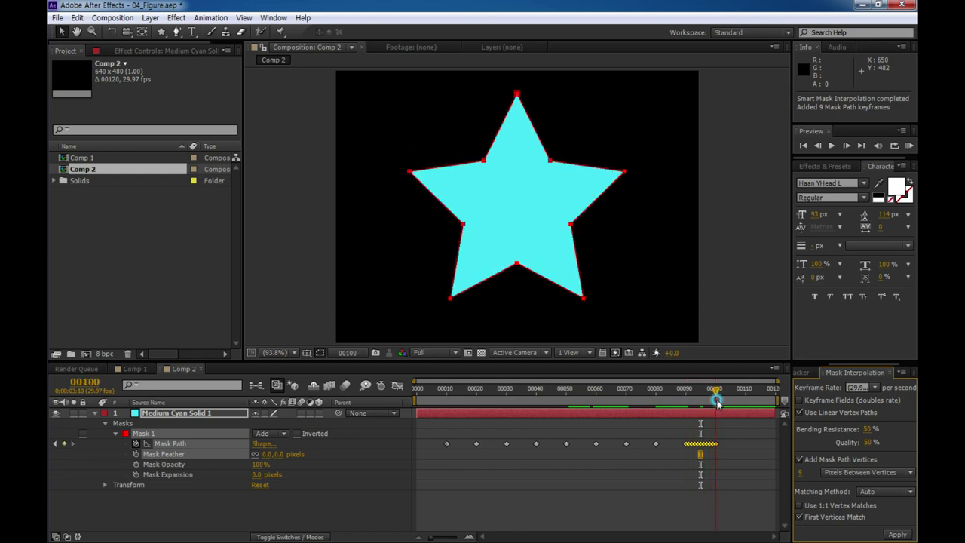
drag(717, 403, 375, 408)
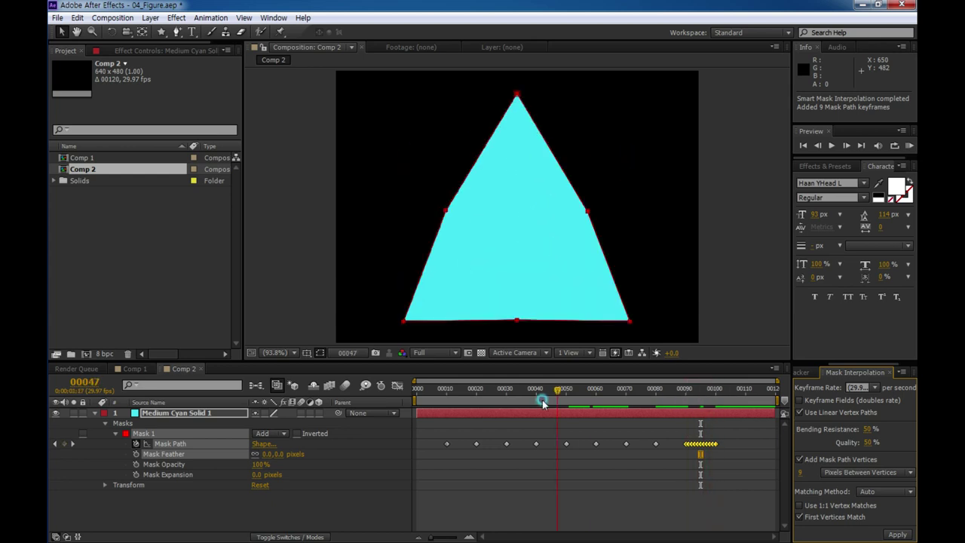
Play a preview of all 120 frames of the morph and stop back on frame 0.
click(571, 514)
key(space)
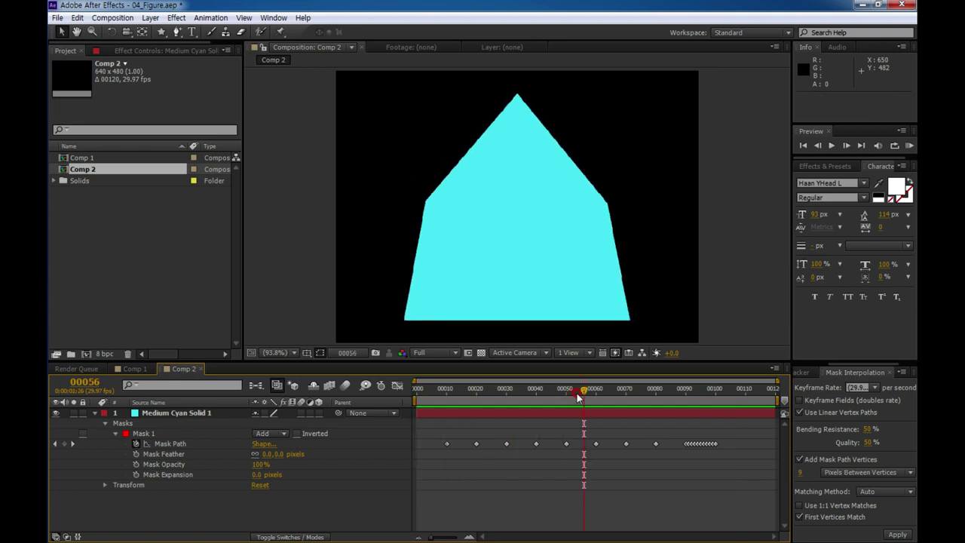
click(433, 411)
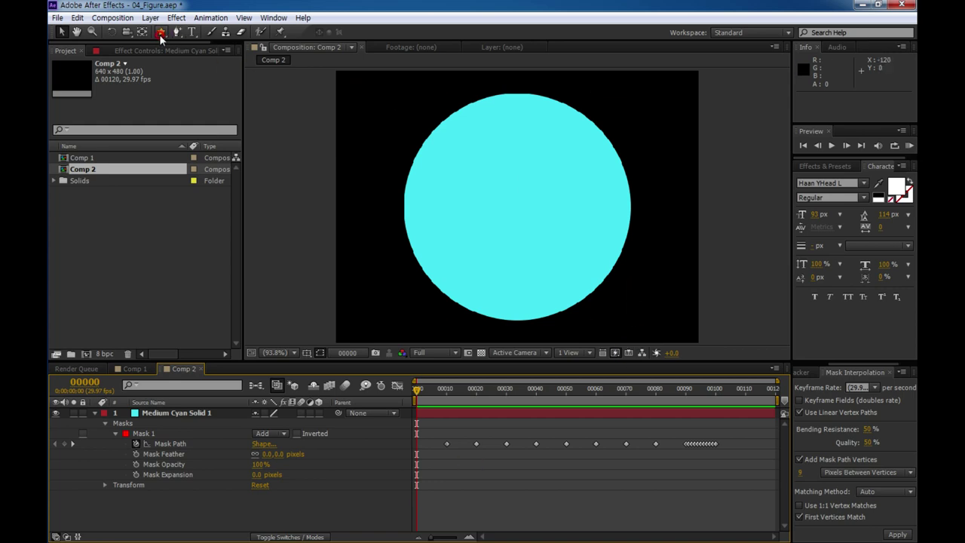
Create a text layer reading CIRCLE in the centre of the comp.
click(191, 34)
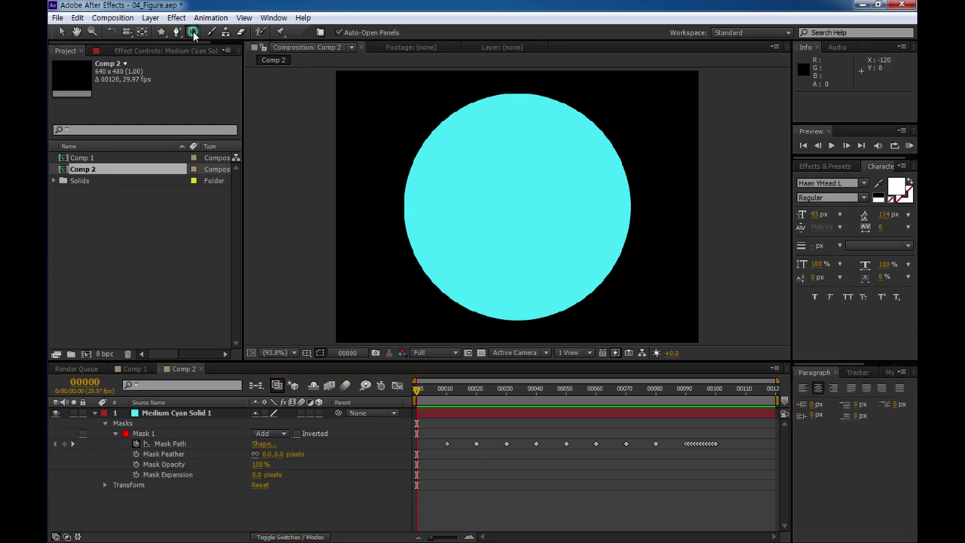
click(517, 218)
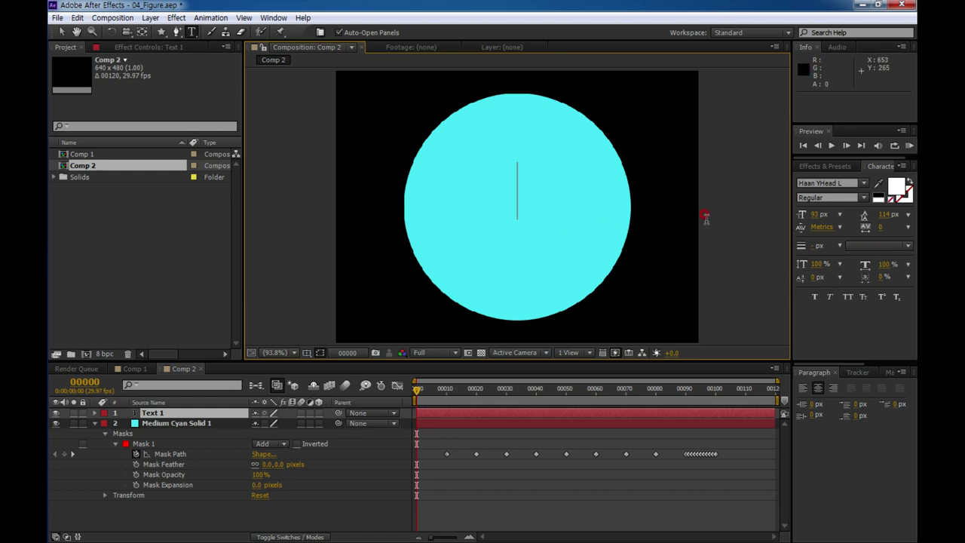
text(CIRCLE)
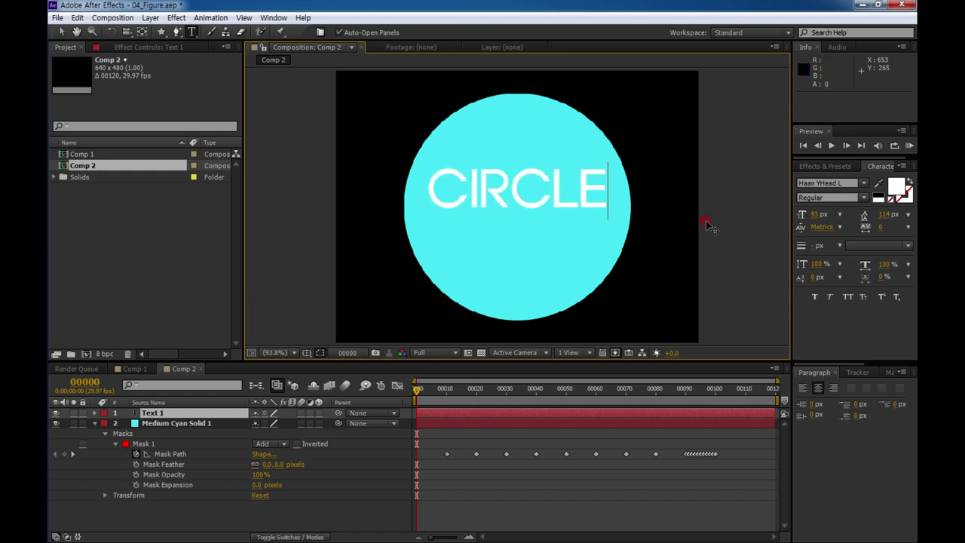
click(62, 31)
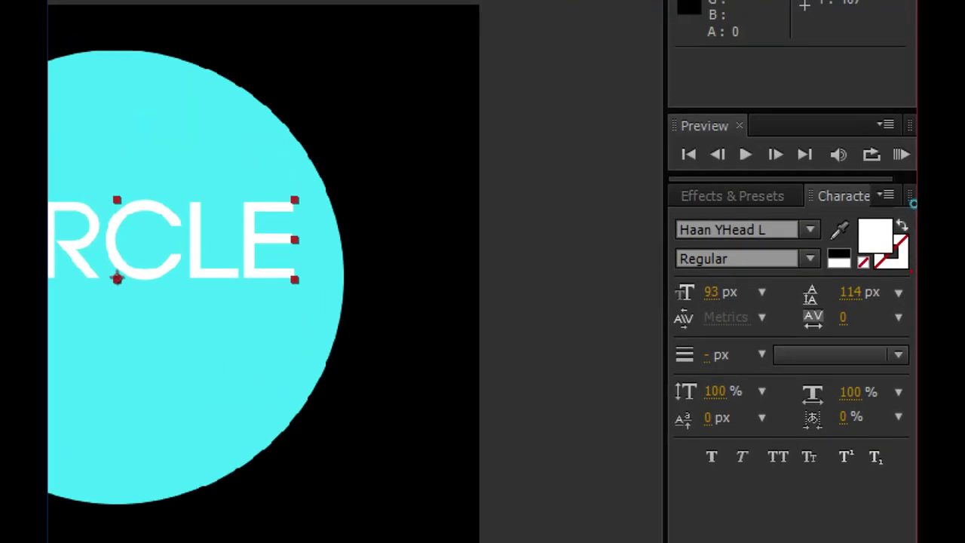
Style the CIRCLE text as Haan YHead L, 93 px, white in the Character panel.
drag(861, 201, 852, 212)
drag(760, 220, 763, 243)
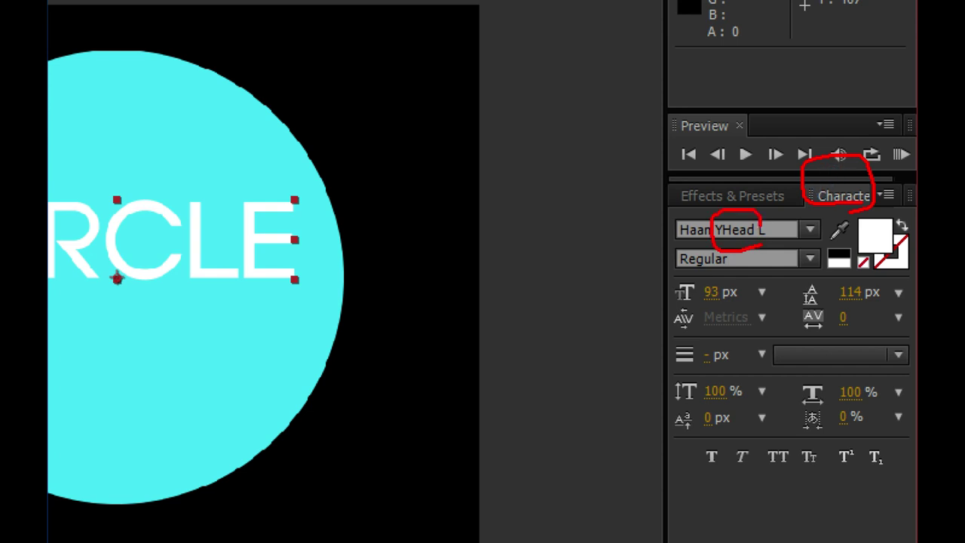
drag(729, 302, 739, 300)
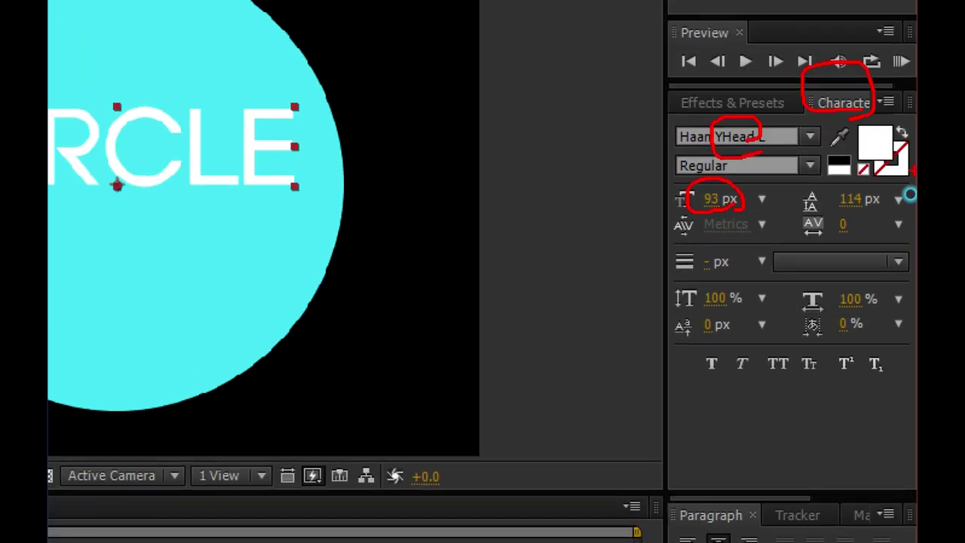
drag(867, 127, 892, 155)
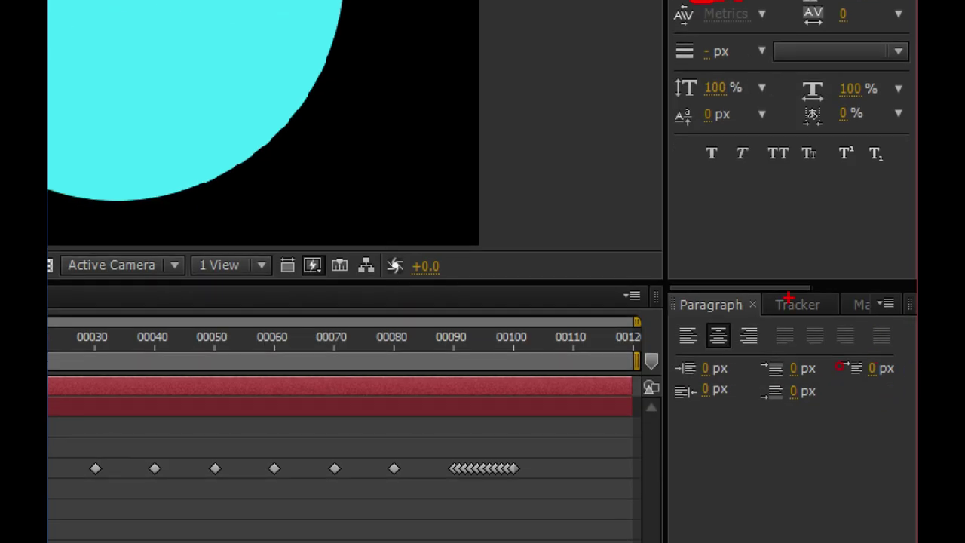
mouse_move(752, 302)
mouse_down()
mouse_move(721, 311)
mouse_move(720, 343)
mouse_up()
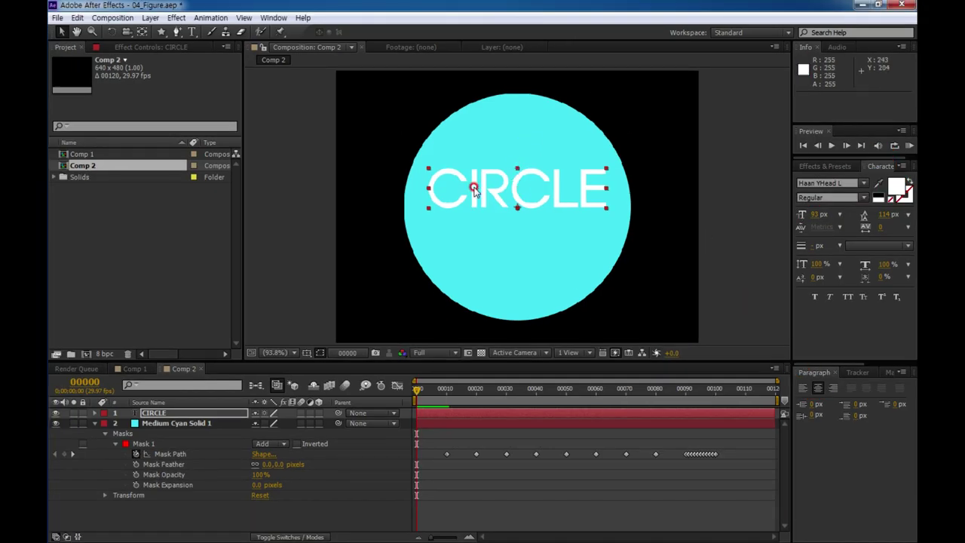
Align the CIRCLE label to the composition's horizontal and vertical centre using the Align panel.
click(276, 18)
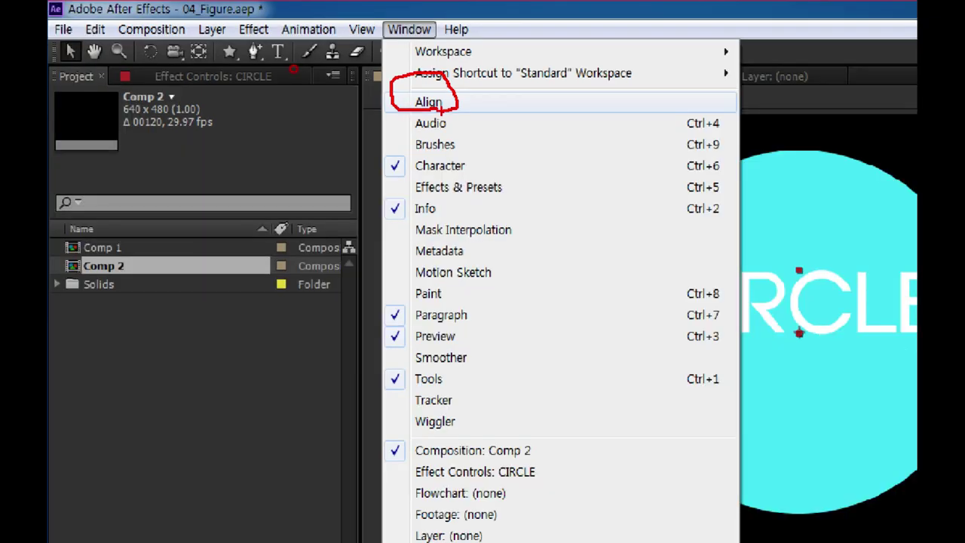
click(465, 128)
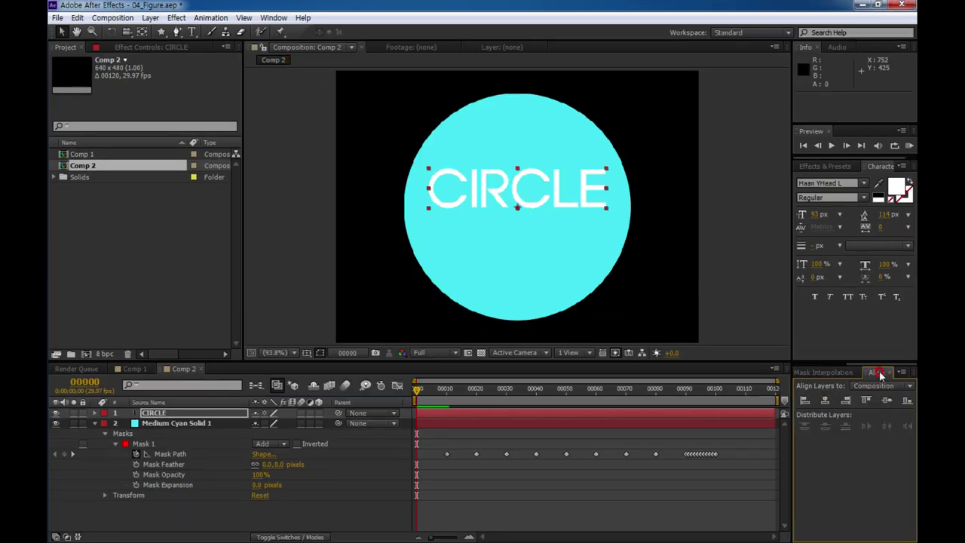
click(828, 402)
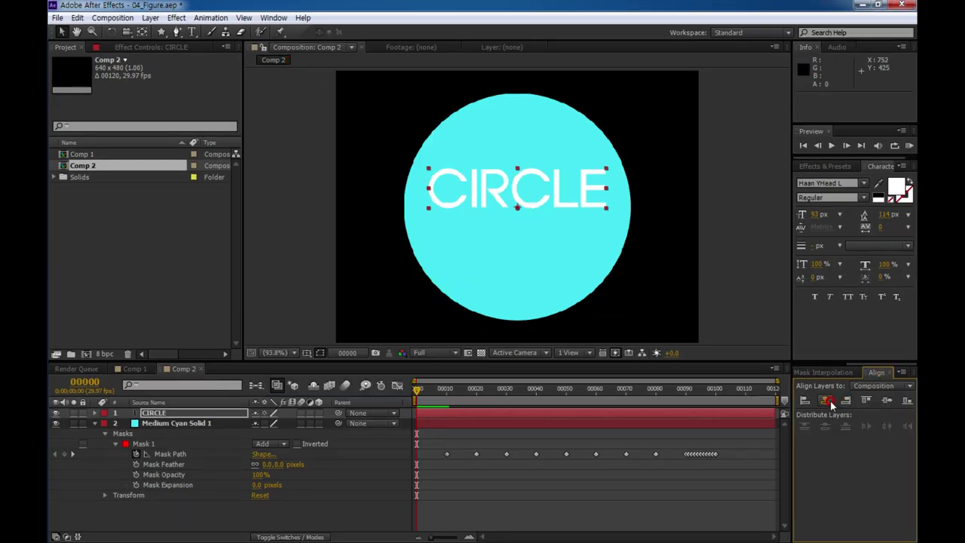
click(887, 401)
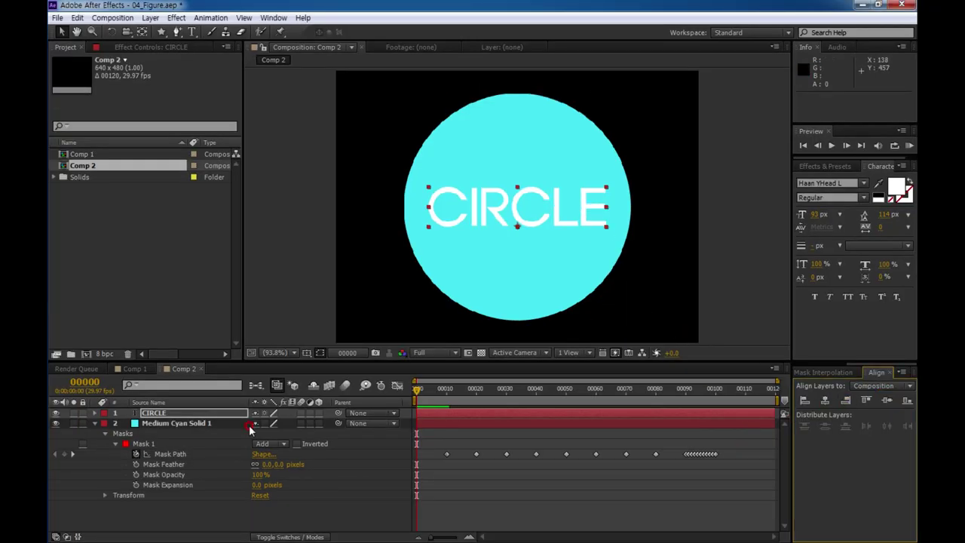
Enable keyframing on the CIRCLE layer's Source Text at frame 0.
click(168, 415)
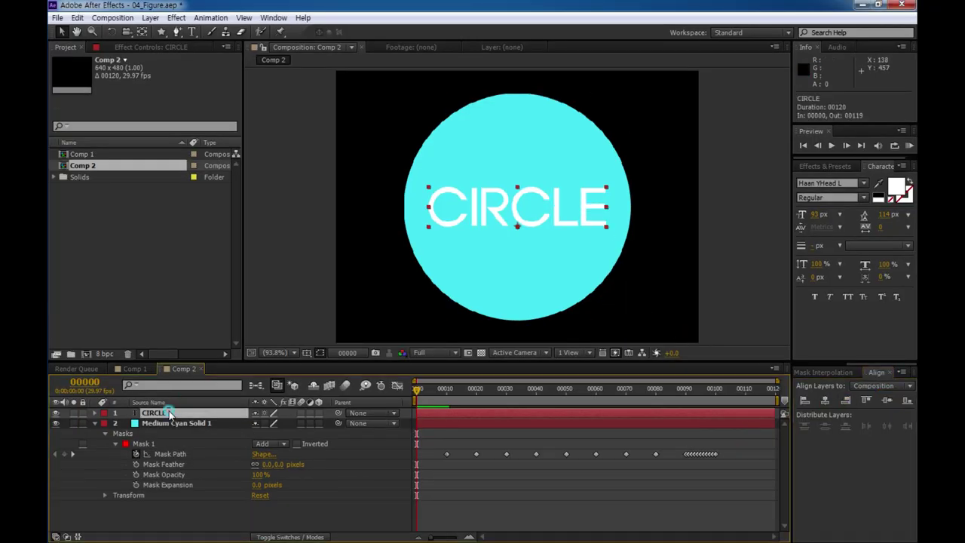
click(94, 413)
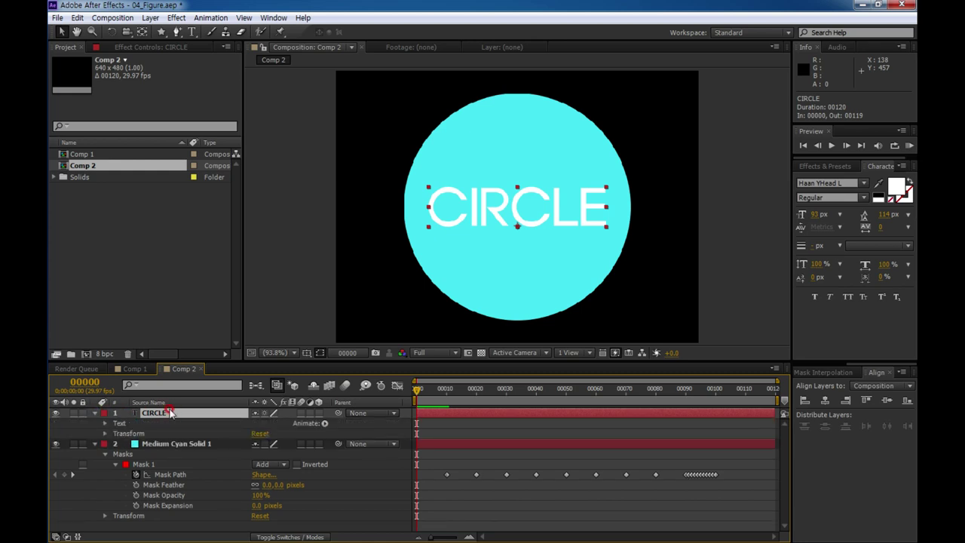
click(105, 424)
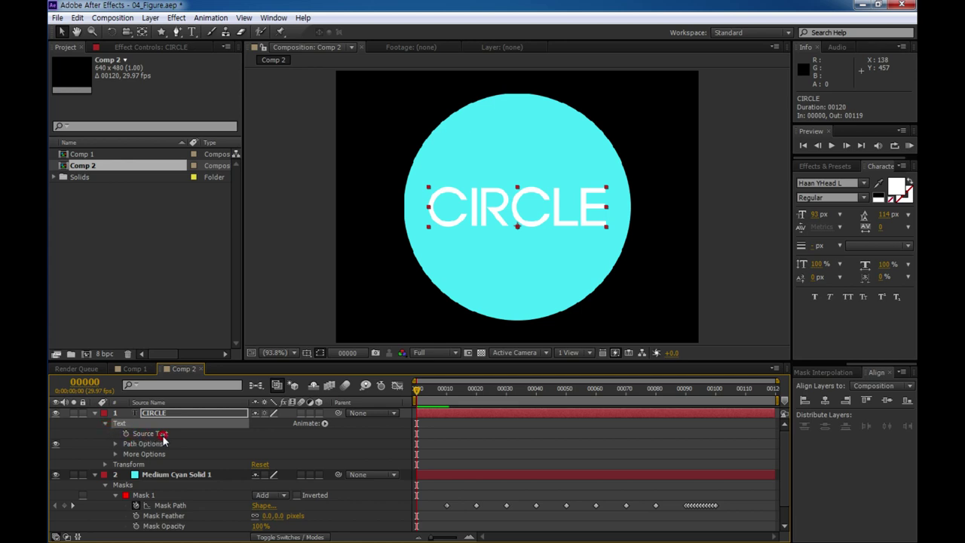
click(126, 435)
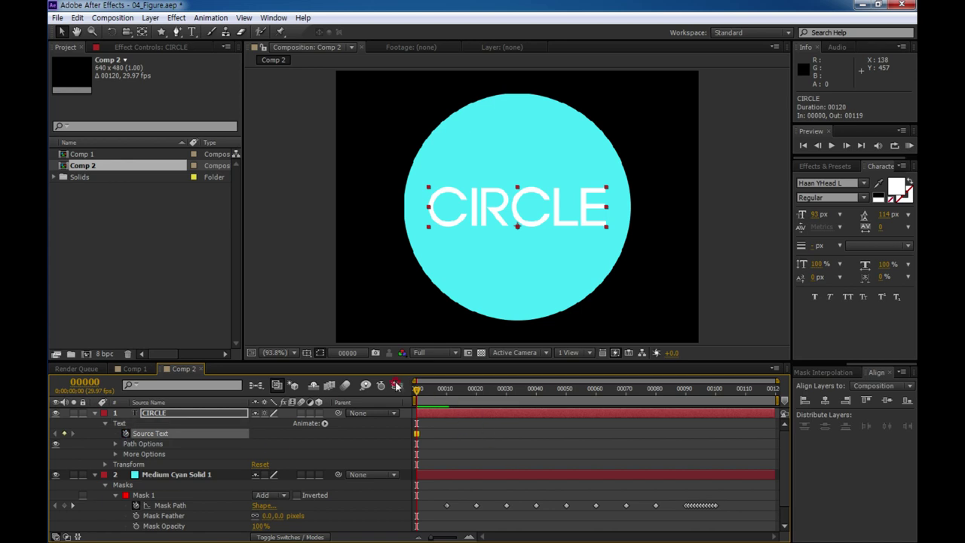
At frame 20, change the label text to DIAMOND.
drag(419, 393, 476, 393)
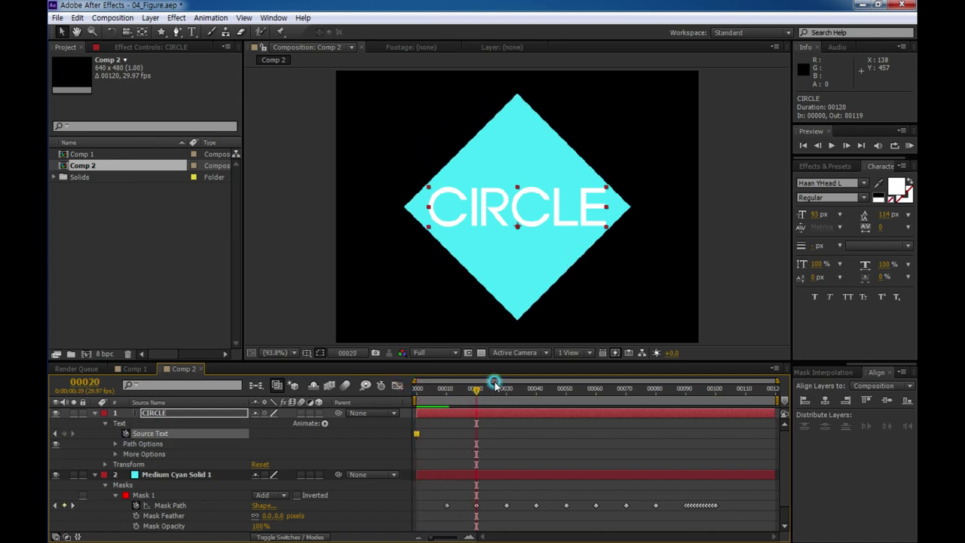
double_click(521, 218)
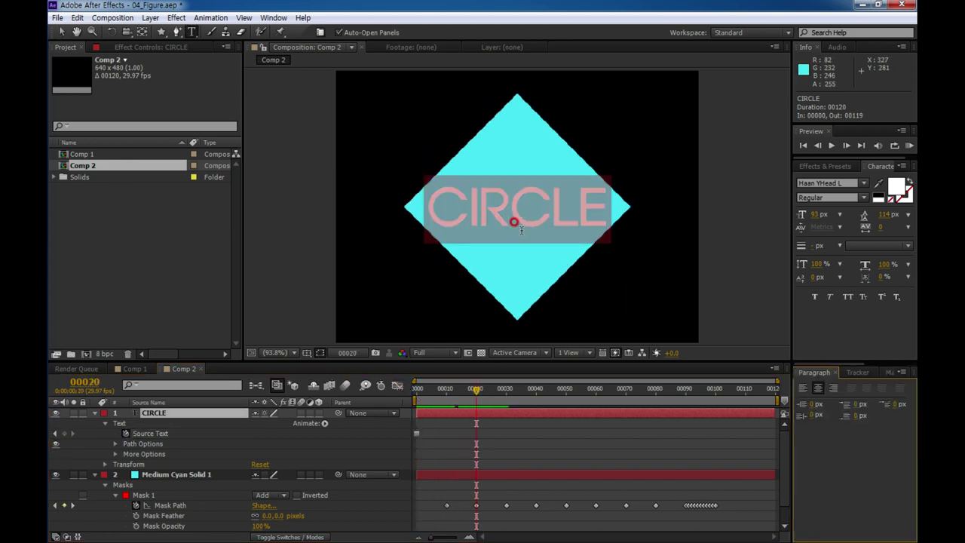
text(DIAMO)
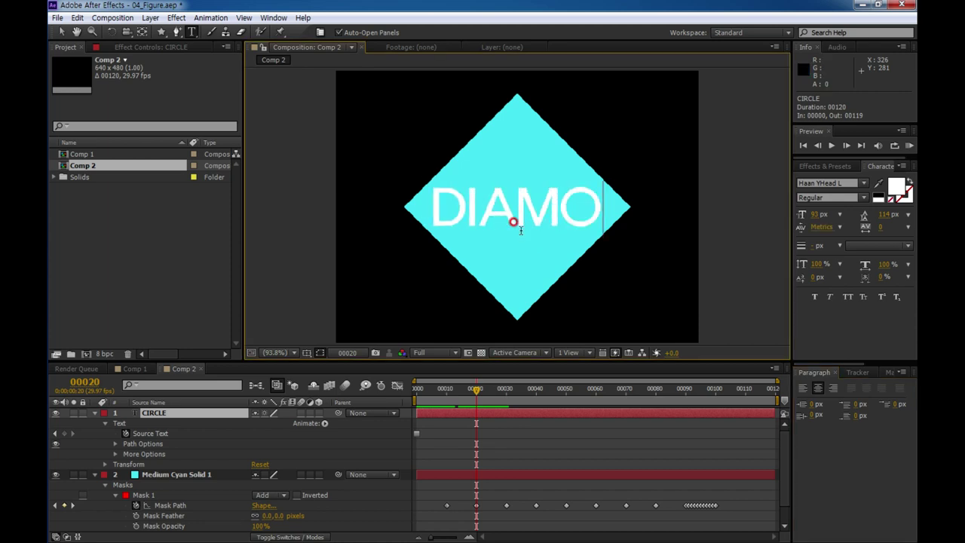
text(ND)
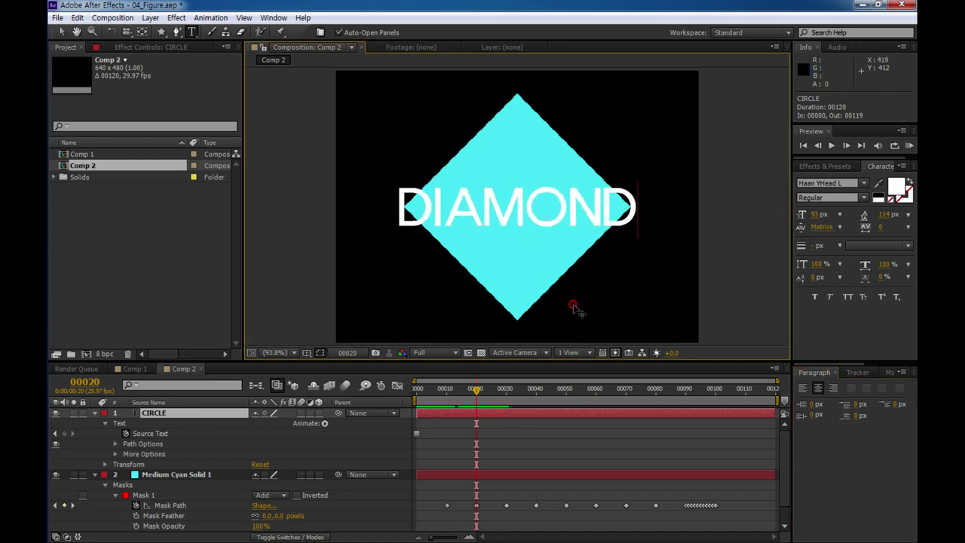
key(KP_Enter)
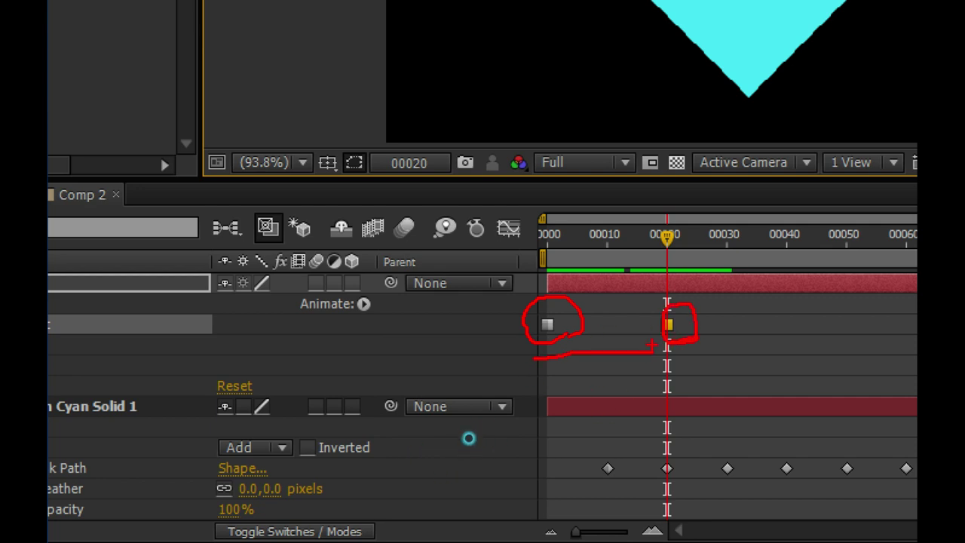
drag(651, 346, 667, 335)
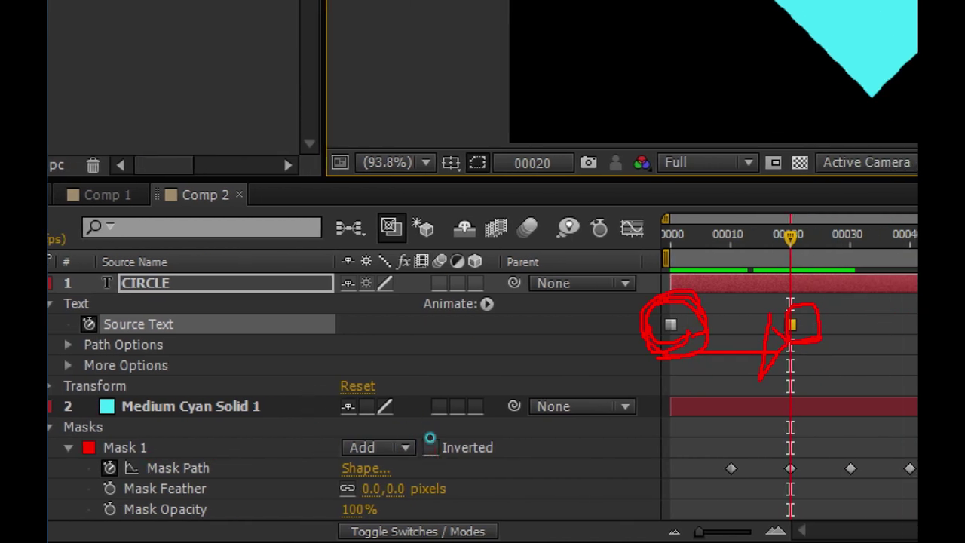
drag(688, 283, 829, 326)
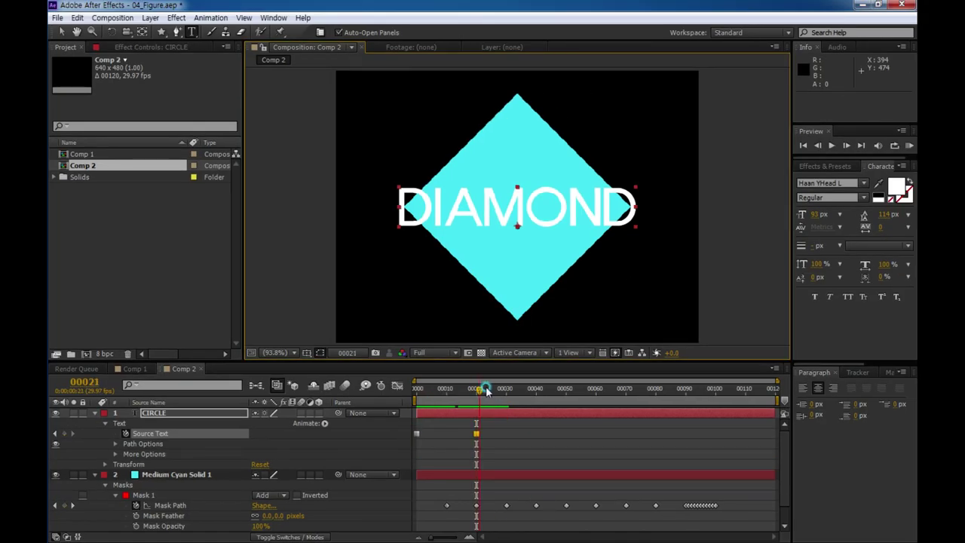
drag(477, 390, 537, 394)
Change the label to TRIANGLE at frame 40 and PENTAGON at frame 60.
double_click(488, 212)
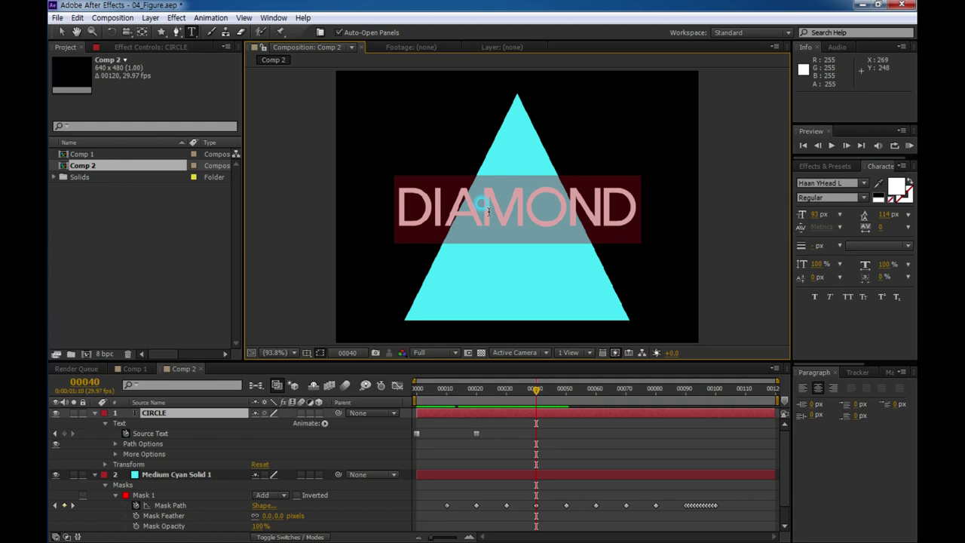
text(TR)
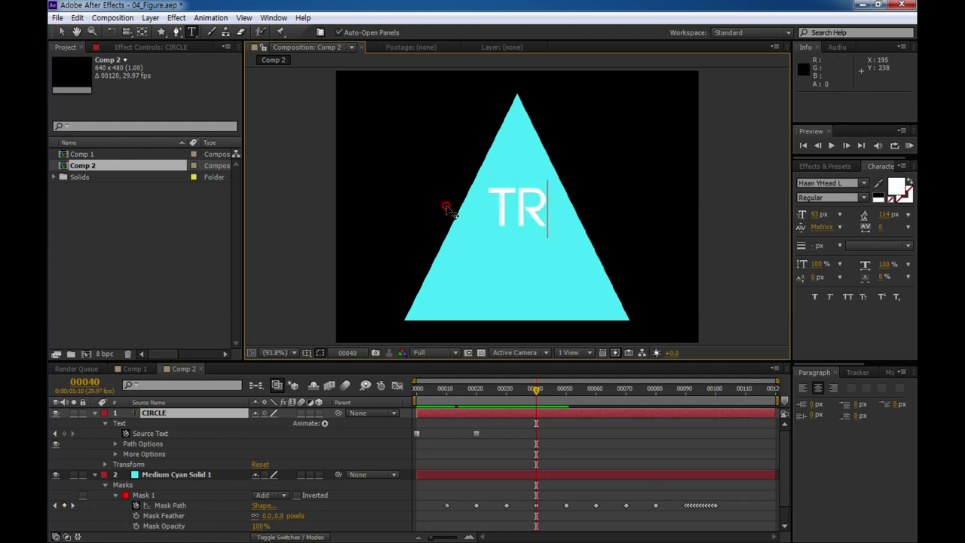
text(IA)
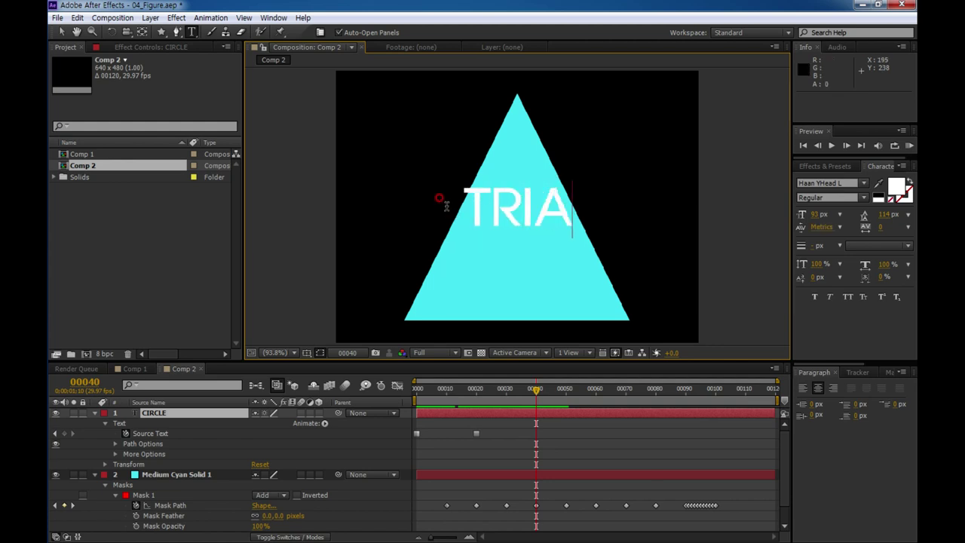
text(NGLE)
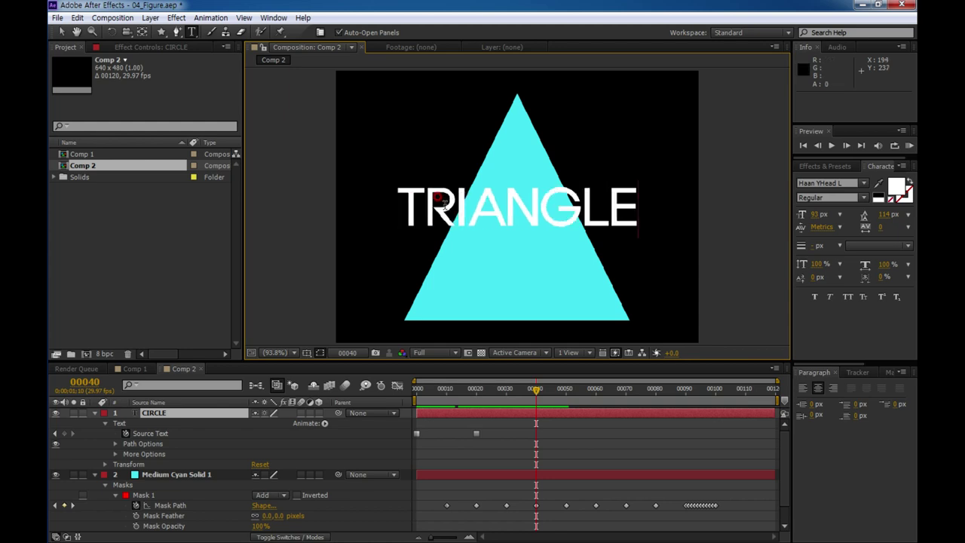
key(KP_Enter)
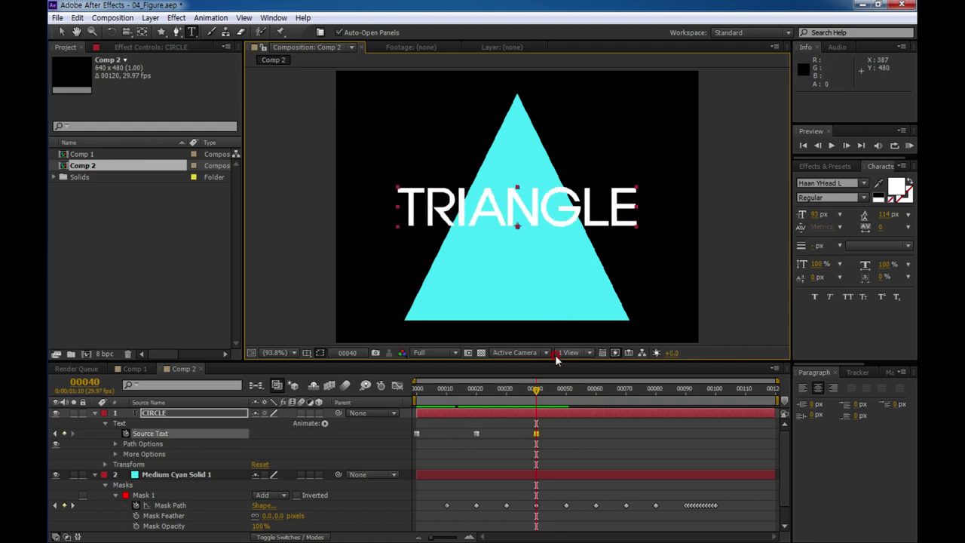
drag(539, 391, 595, 391)
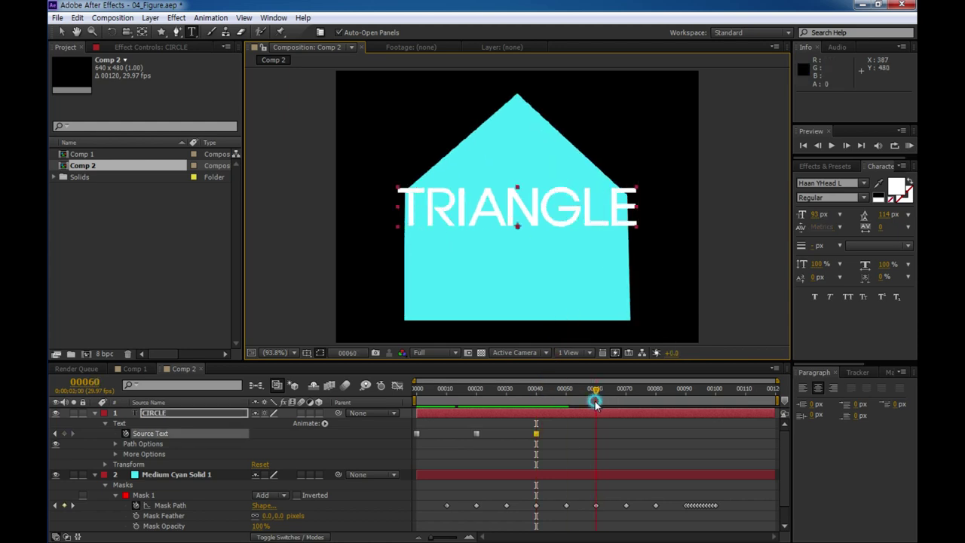
click(542, 222)
double_click(532, 216)
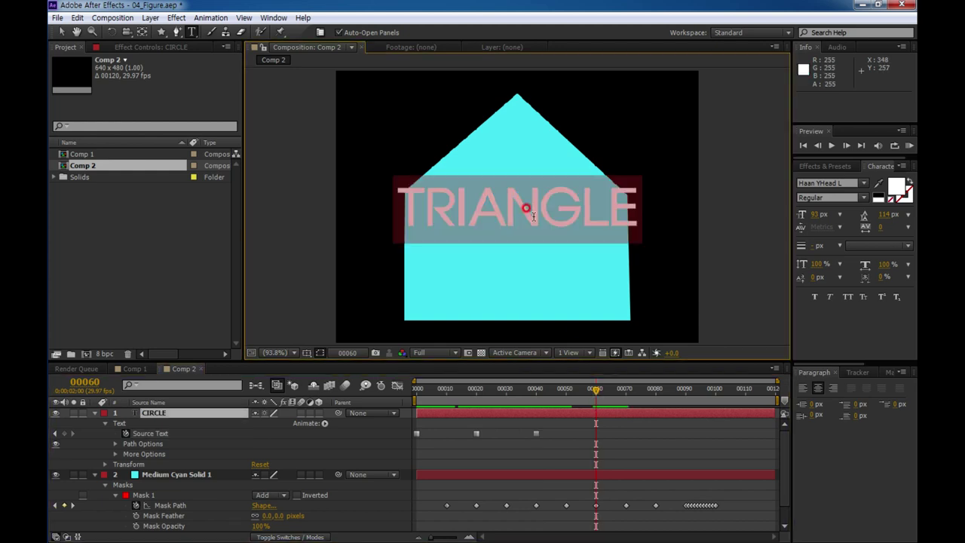
text(PENTAG)
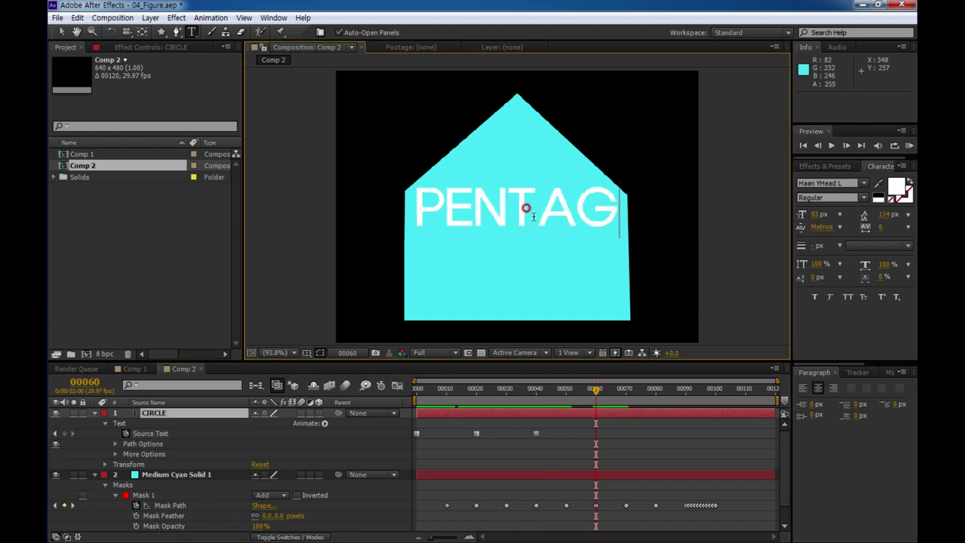
text(ON)
key(Escape)
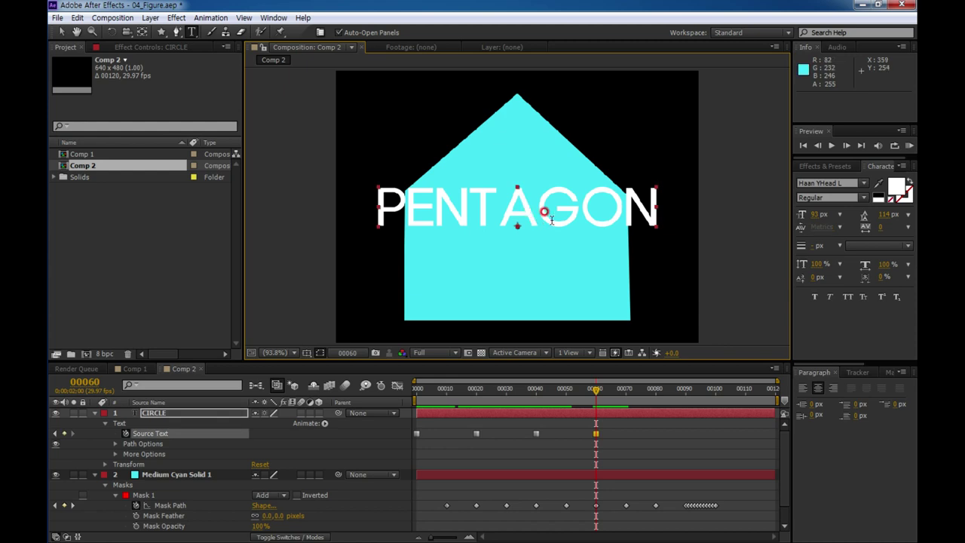
Change the label to RIBON at frame 80 and STAR at frame 100, then preview.
drag(589, 393, 657, 401)
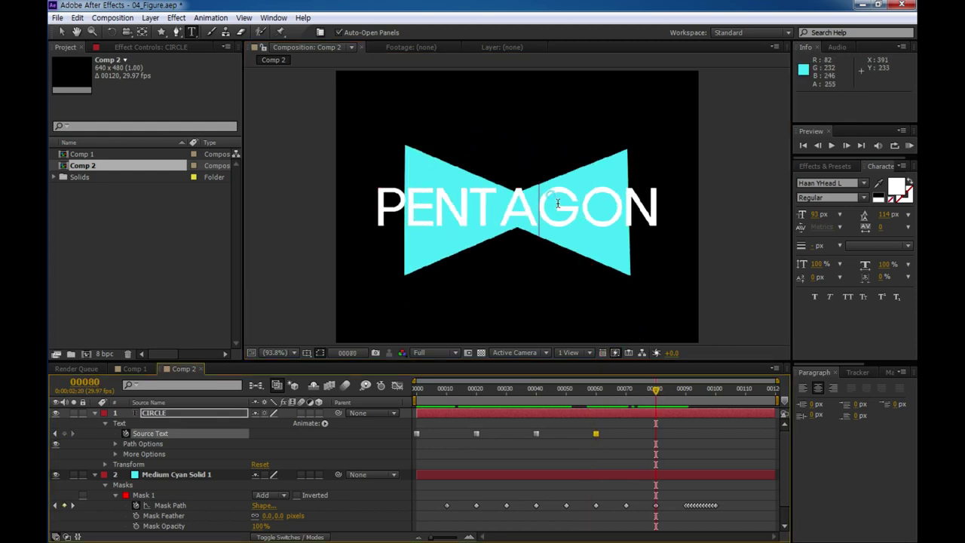
double_click(577, 226)
text(RIB)
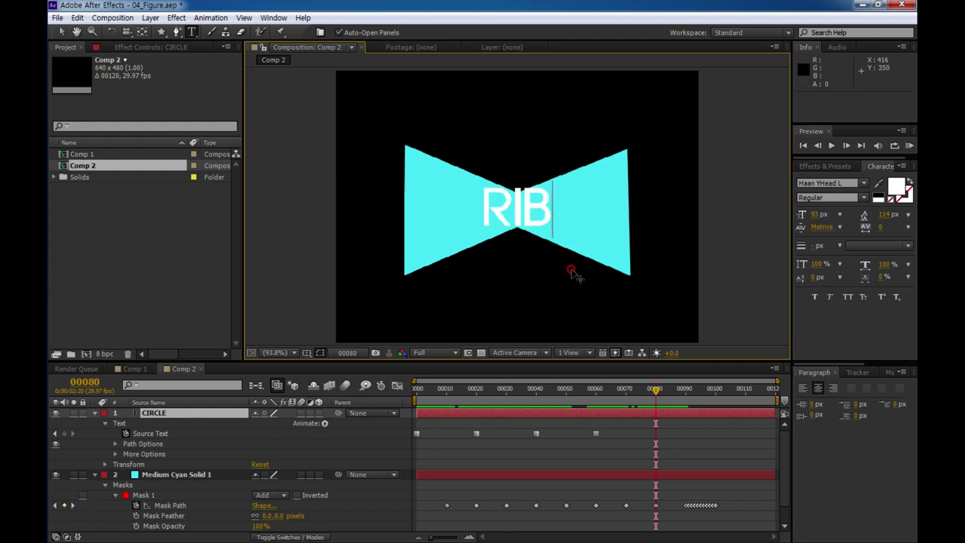
text(ON)
key(KP_Enter)
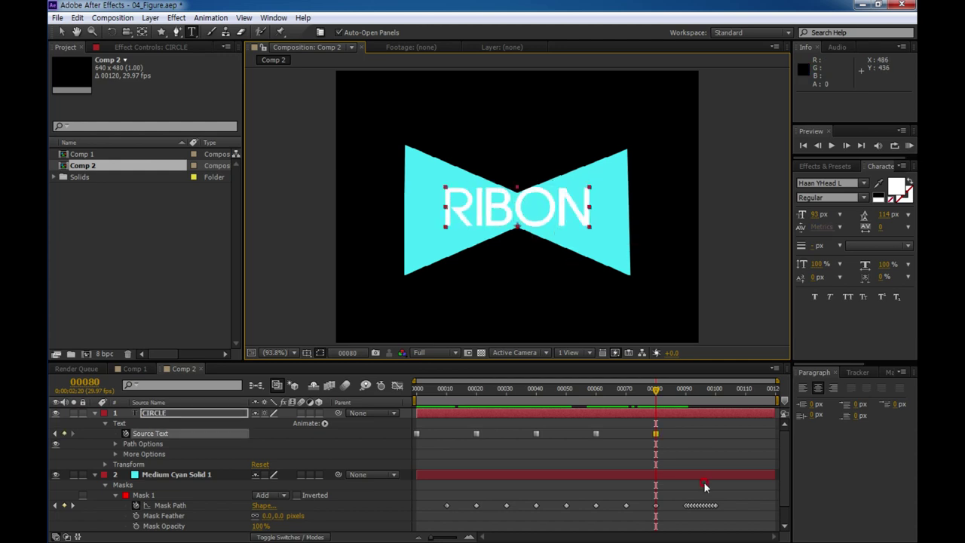
drag(656, 399, 715, 412)
double_click(495, 237)
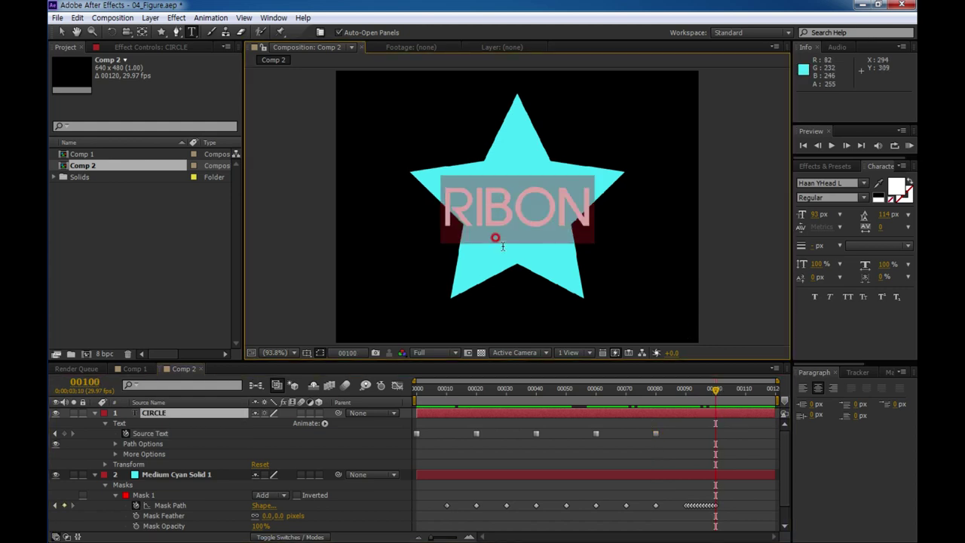
text(STAR)
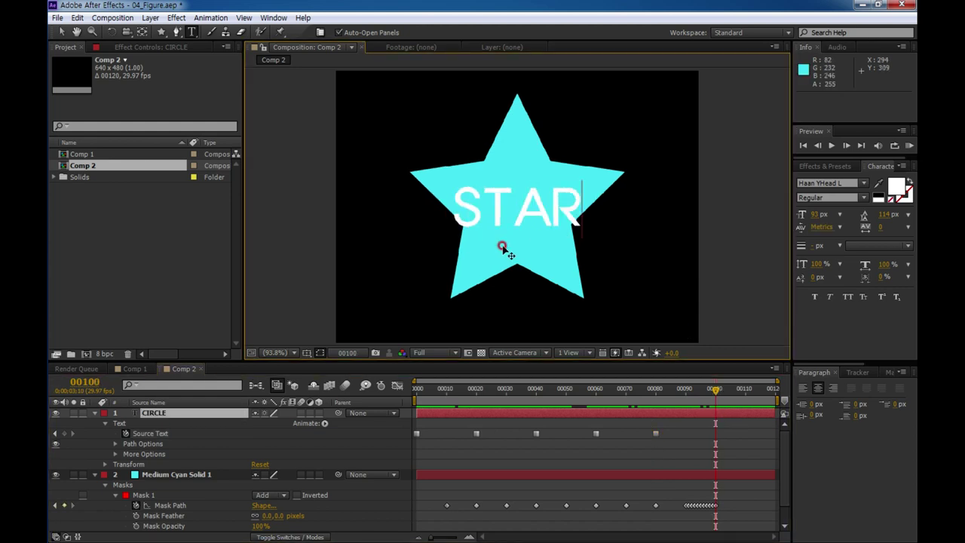
key(Escape)
key(KP_0)
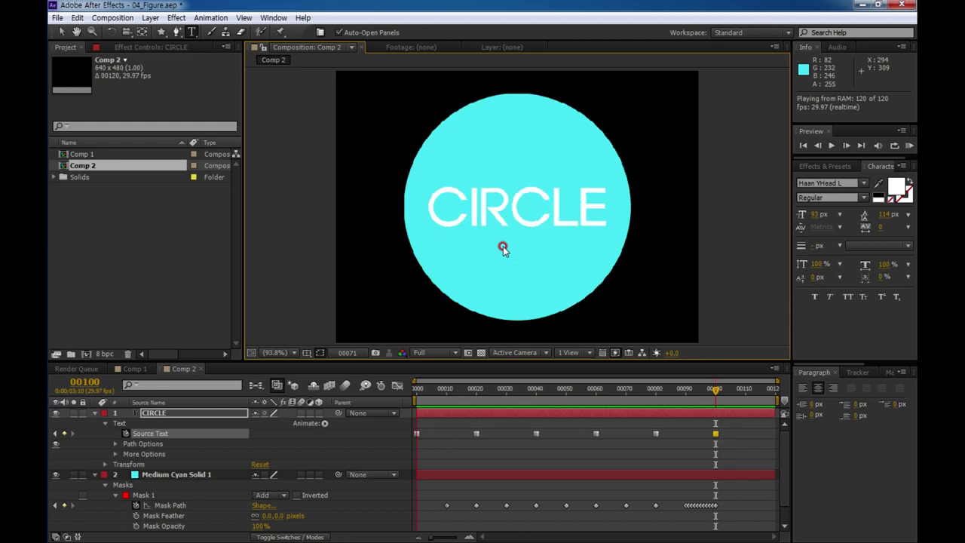
Stop the preview at frame 0, select Medium Cyan Solid 1 and show the Effect menu.
key(space)
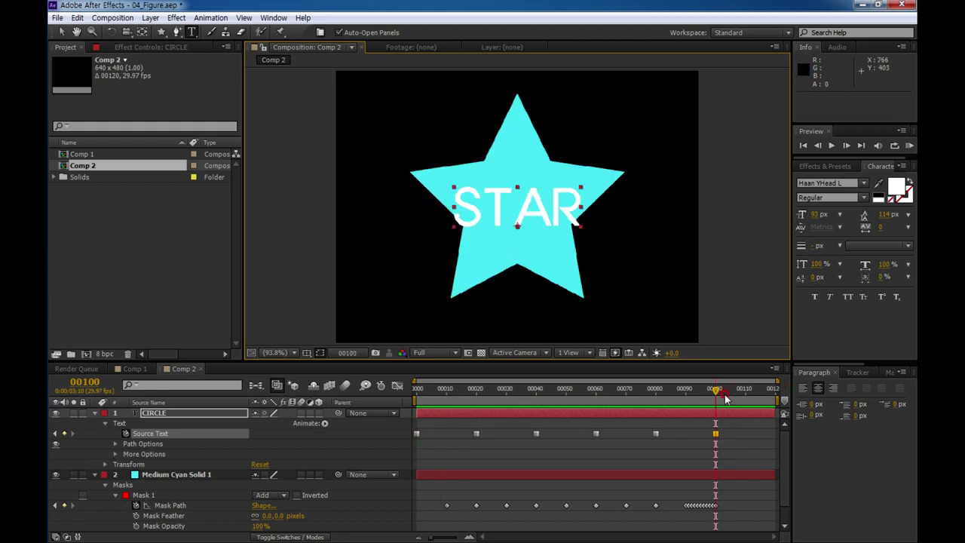
drag(714, 393, 368, 423)
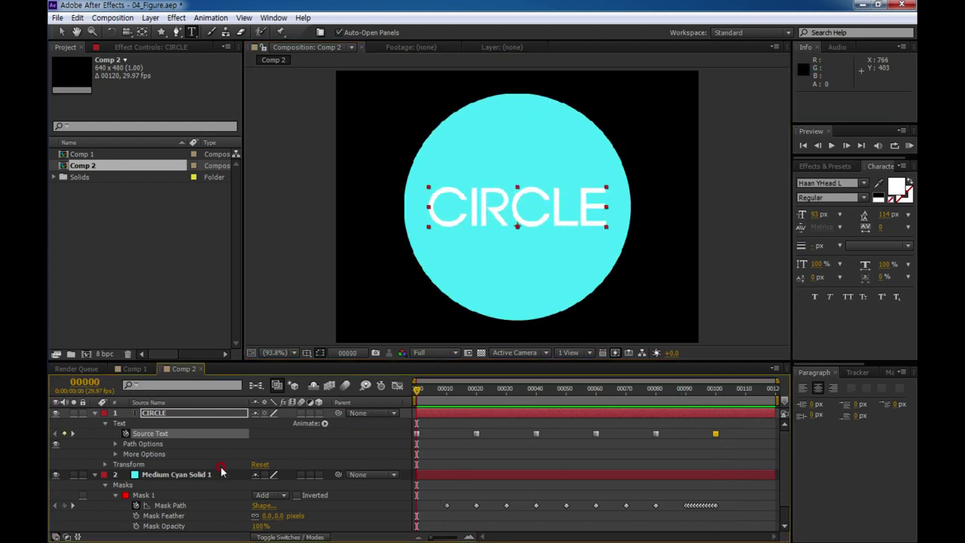
click(191, 475)
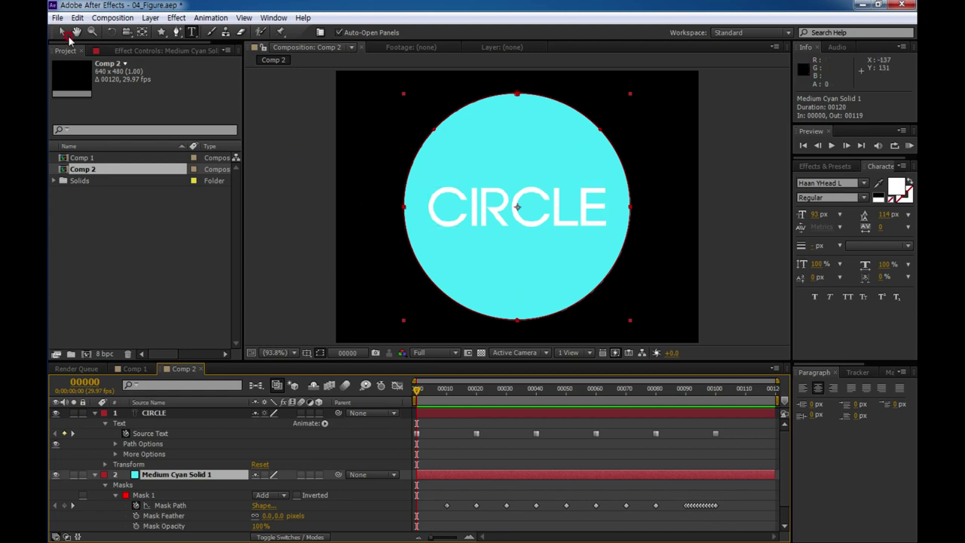
click(62, 33)
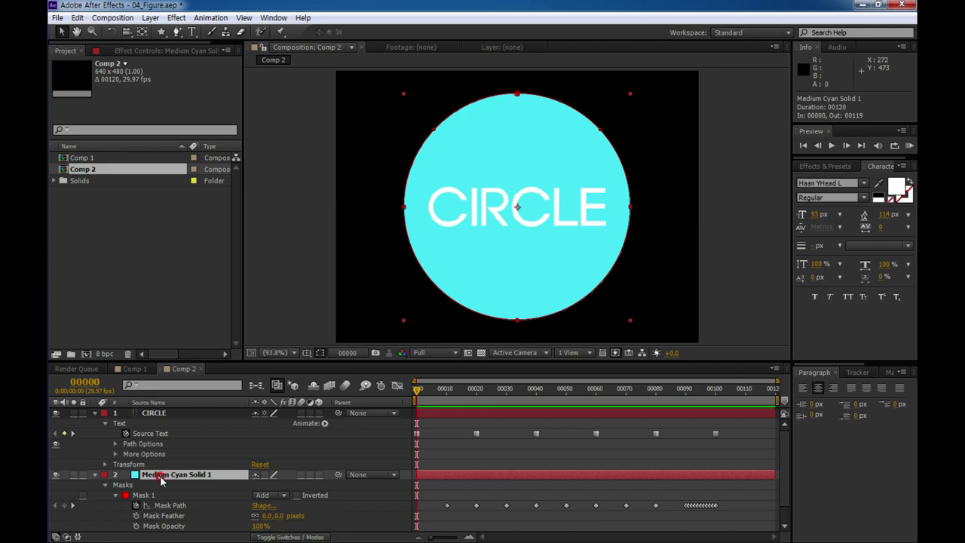
click(178, 17)
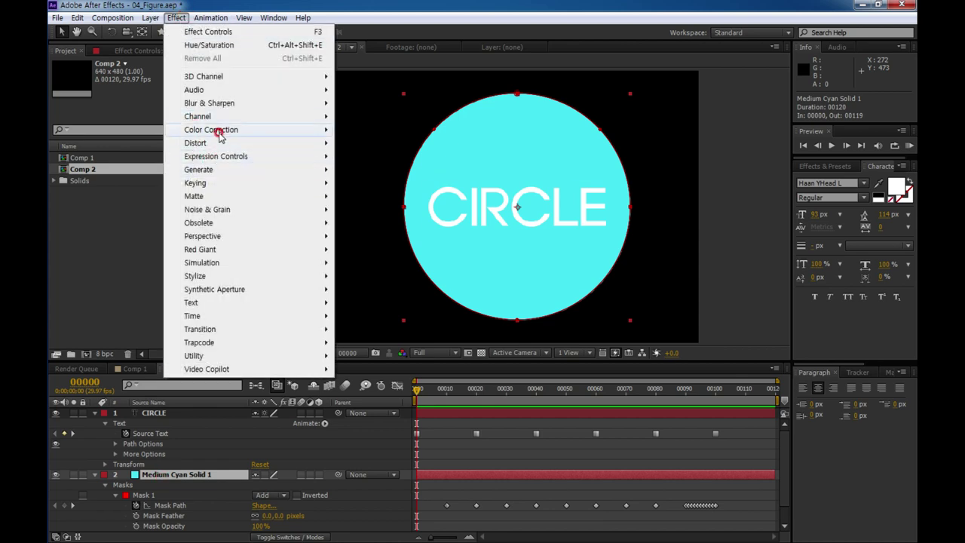
Apply Color Correction > Hue/Saturation to Medium Cyan Solid 1 and move to frame 20.
mouse_move(221, 133)
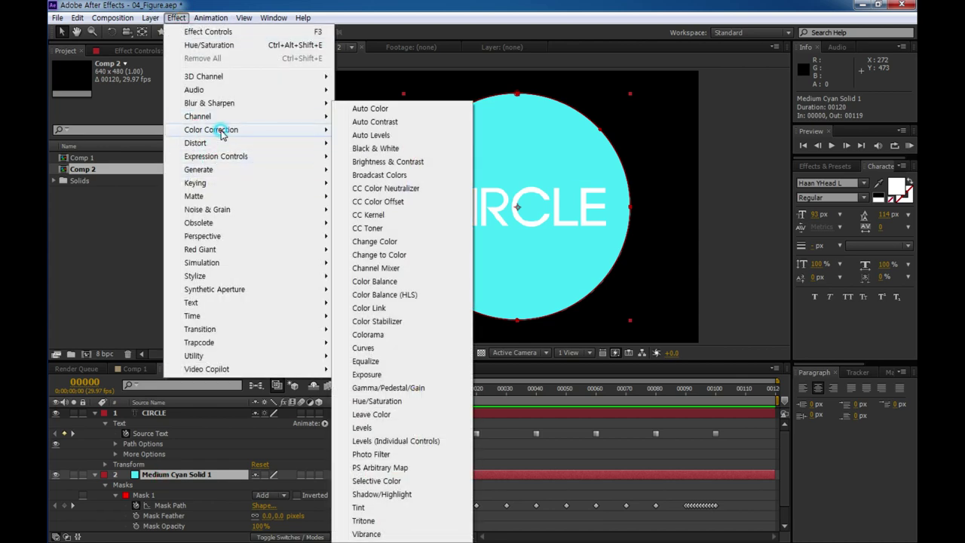
click(392, 401)
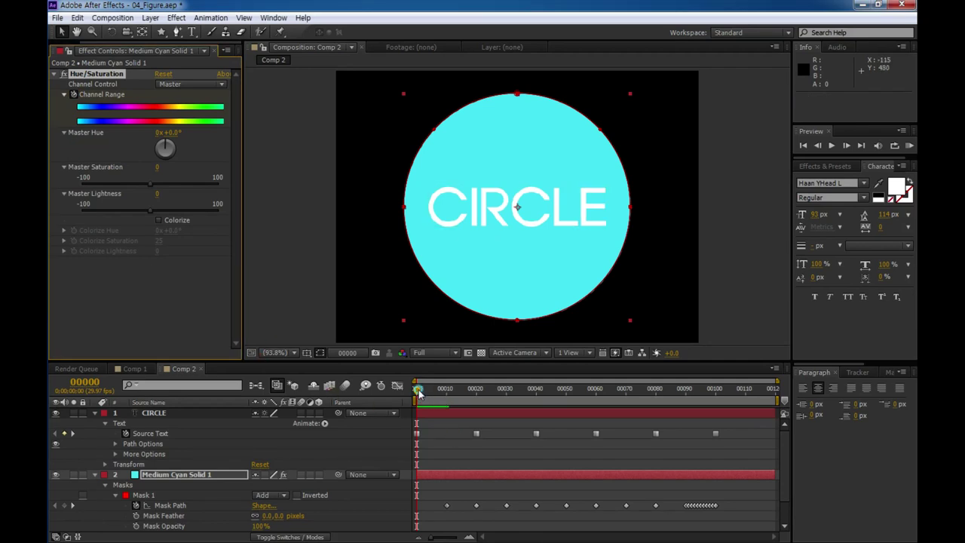
drag(419, 393, 479, 401)
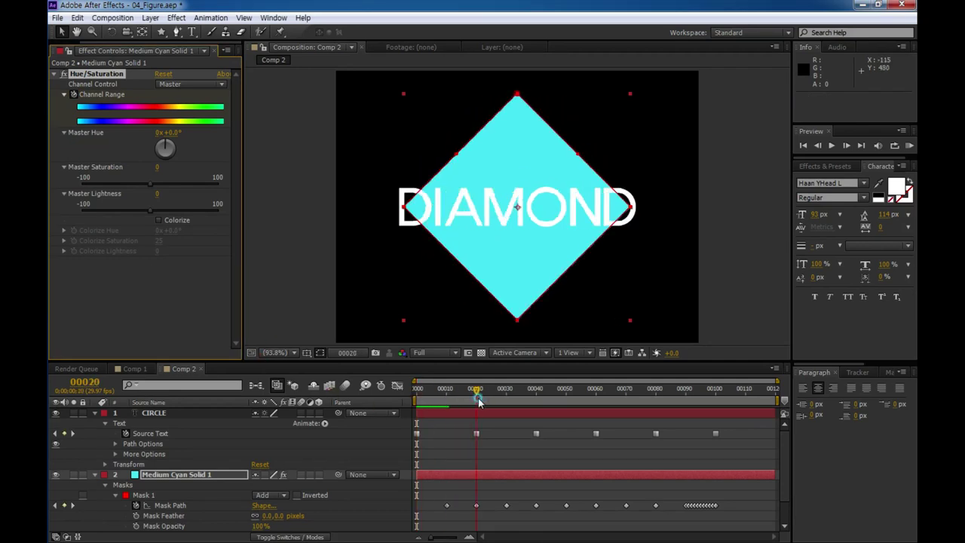
Key Master Hue at +30° on frame 20 and show only the animated properties with U.
click(171, 134)
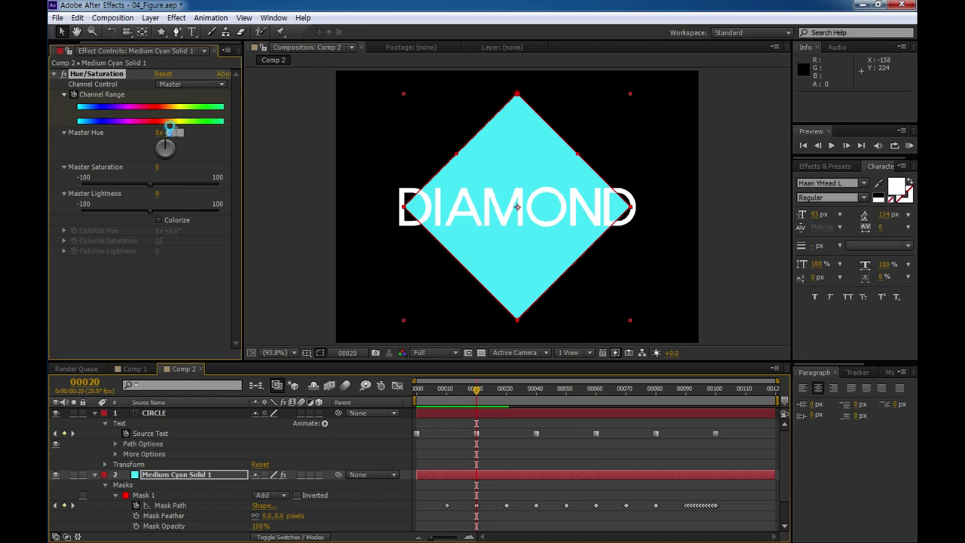
text(30)
click(283, 240)
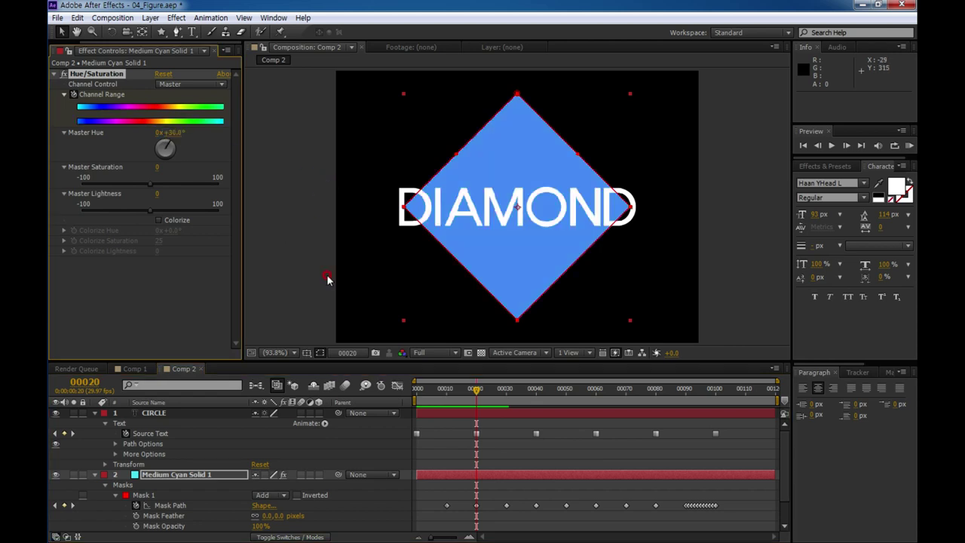
click(196, 475)
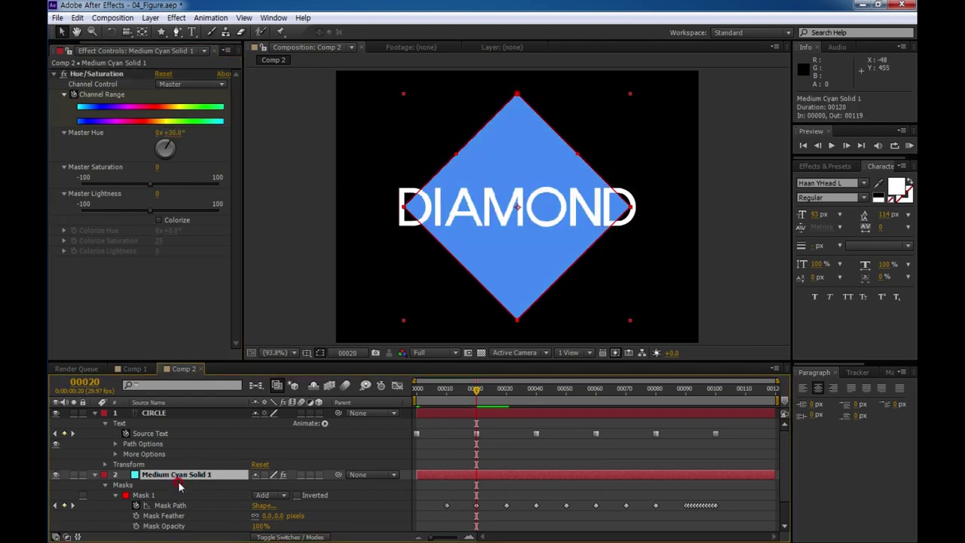
key(u)
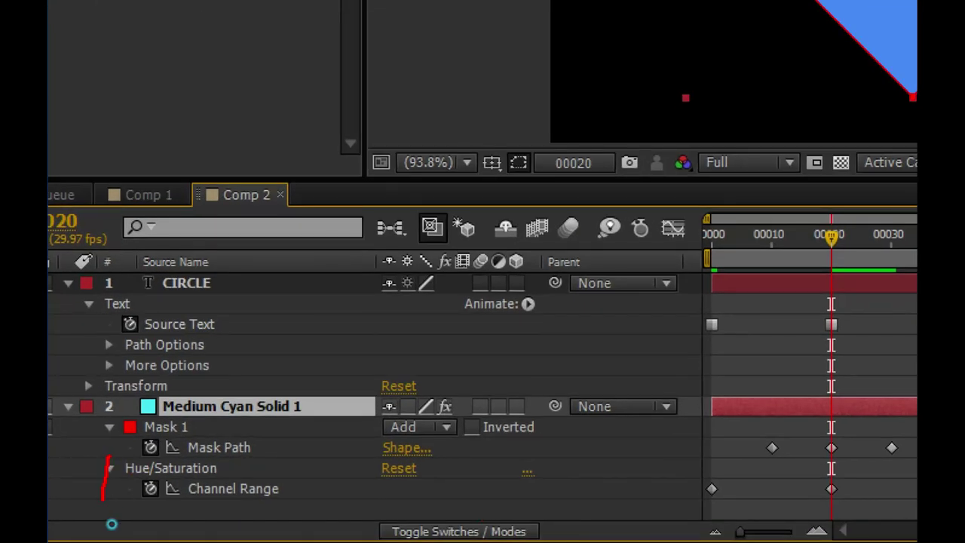
mouse_move(101, 507)
mouse_down()
mouse_move(196, 457)
mouse_move(113, 500)
mouse_up()
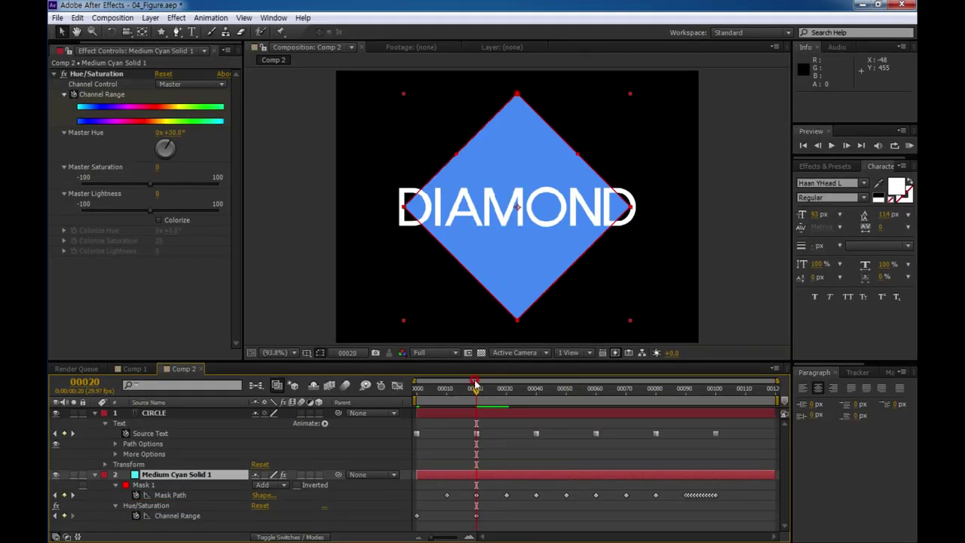
Key Master Hue at +60° on frame 40 and +90° on frame 60.
click(490, 394)
drag(491, 393, 537, 392)
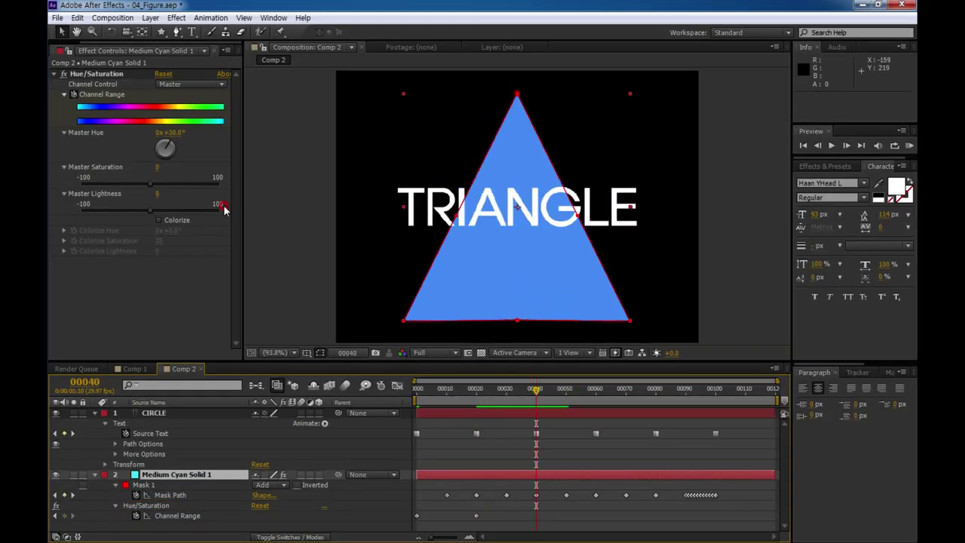
click(164, 133)
text(60)
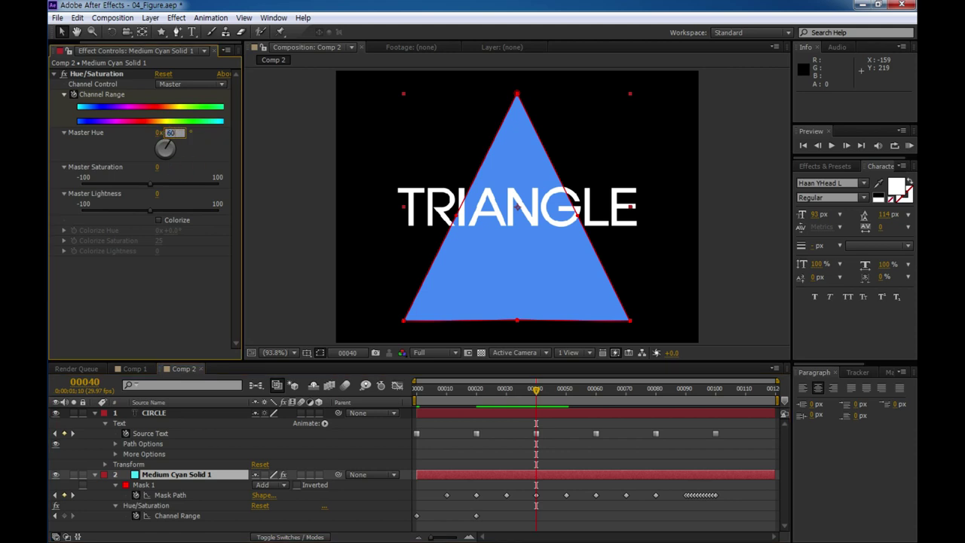
key(Return)
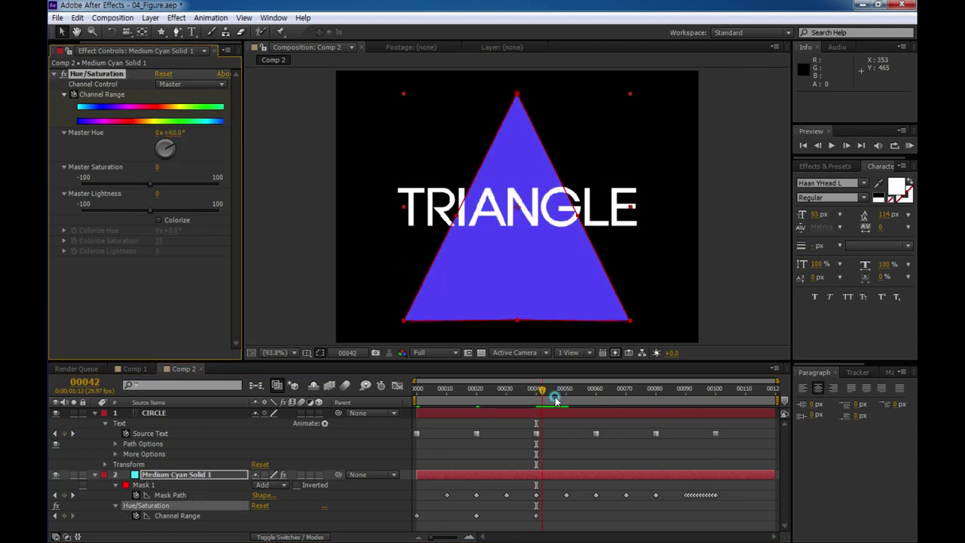
drag(533, 392, 597, 407)
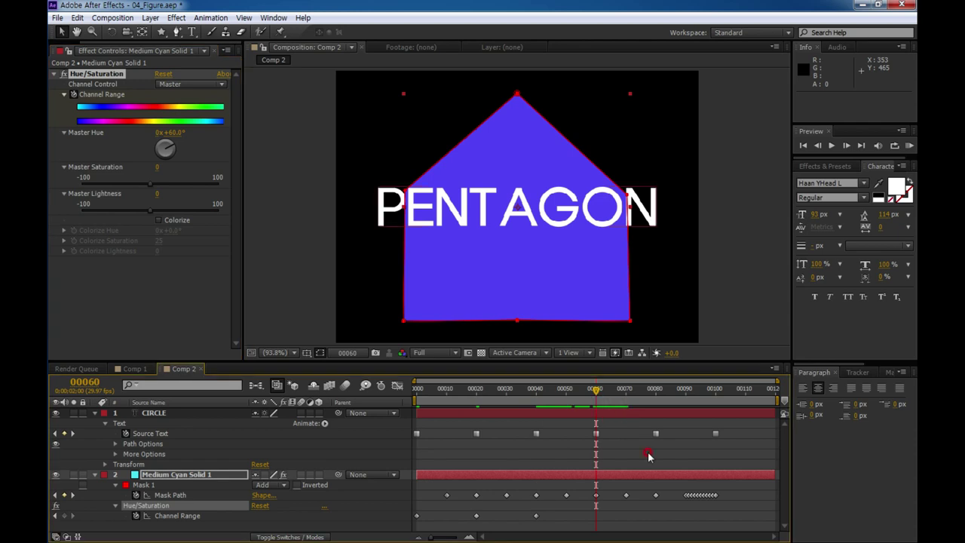
click(173, 135)
text(90)
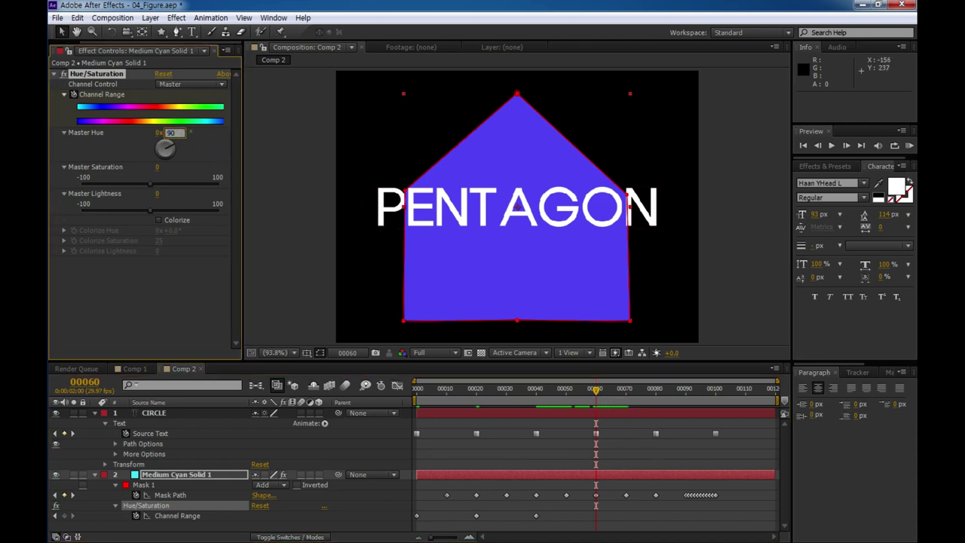
key(Return)
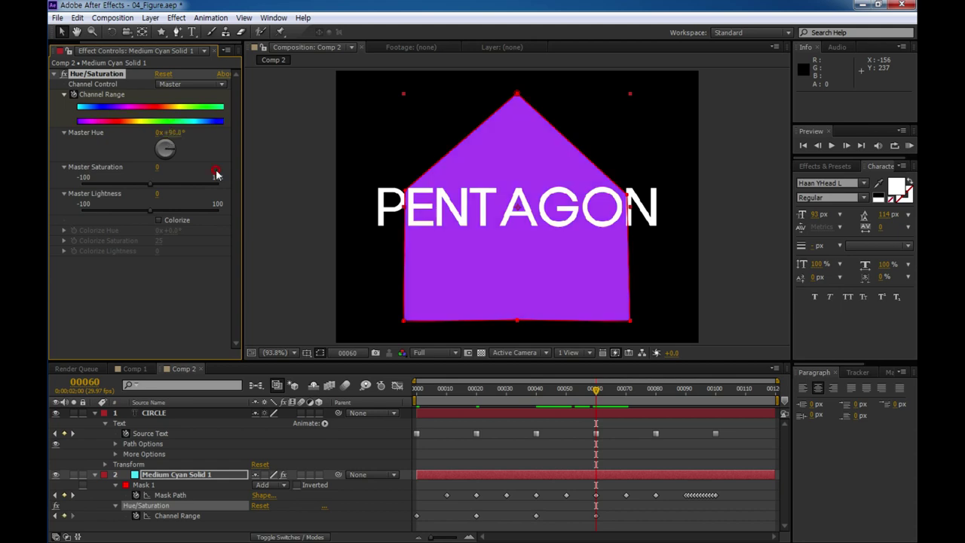
Key Master Hue at +120° on frame 80 and +150° on frame 100, then maximize the comp view.
drag(594, 391, 656, 390)
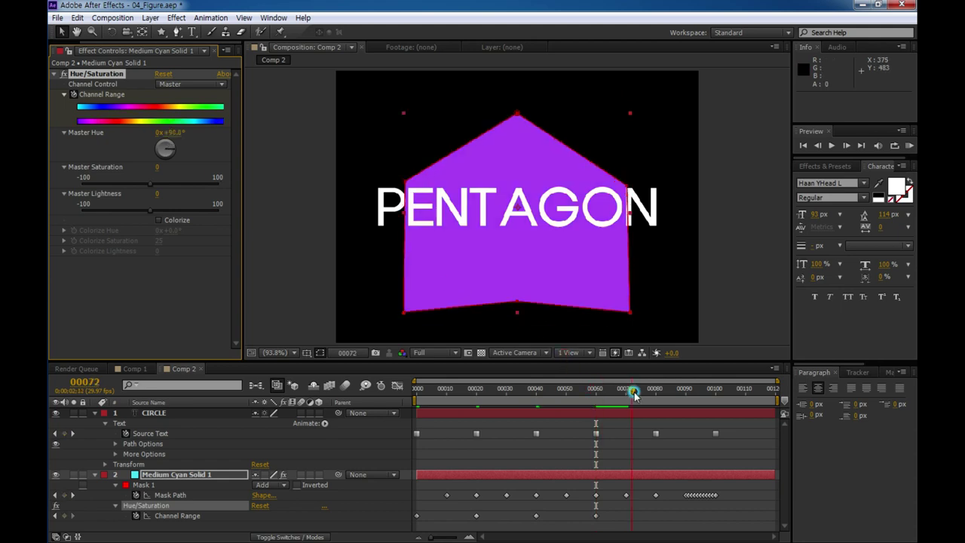
click(173, 134)
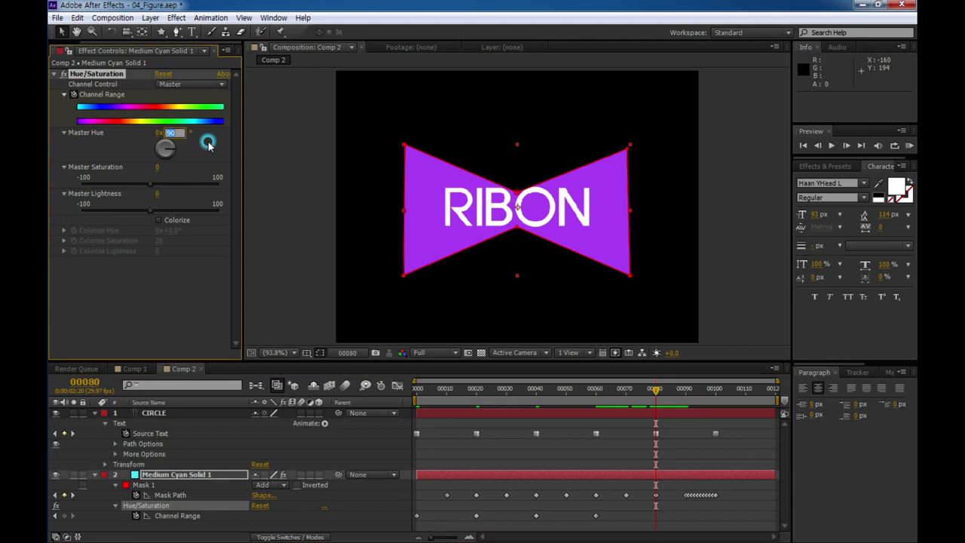
text(120)
key(Return)
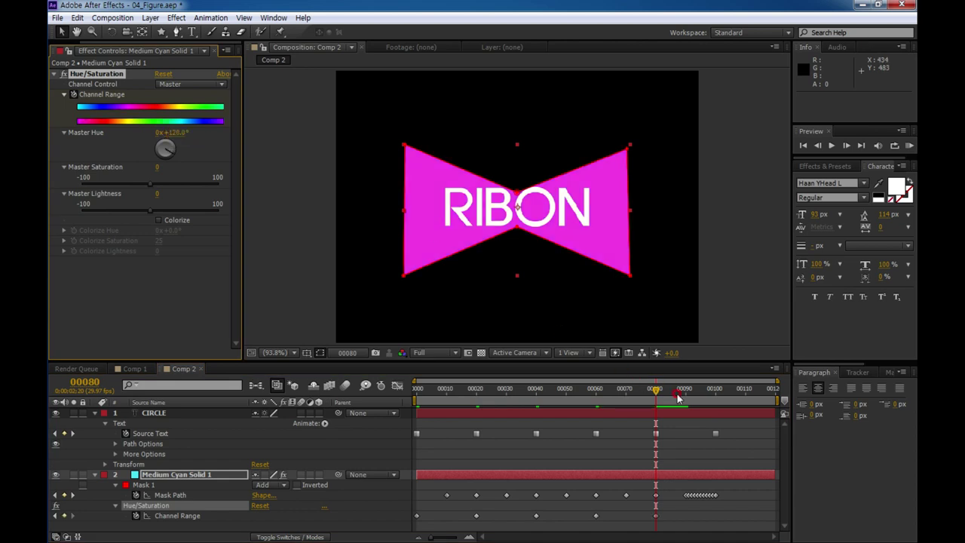
drag(658, 392, 716, 392)
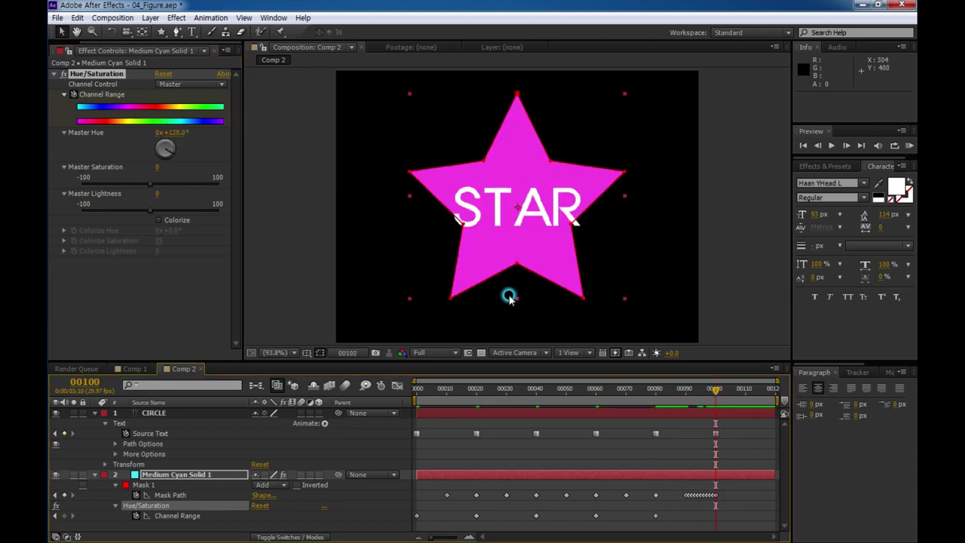
click(172, 132)
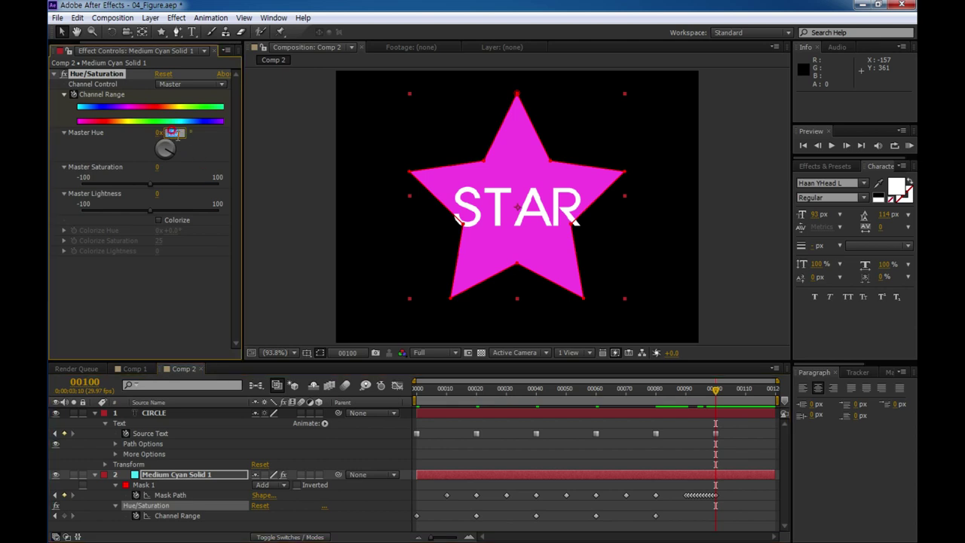
text(150)
key(Return)
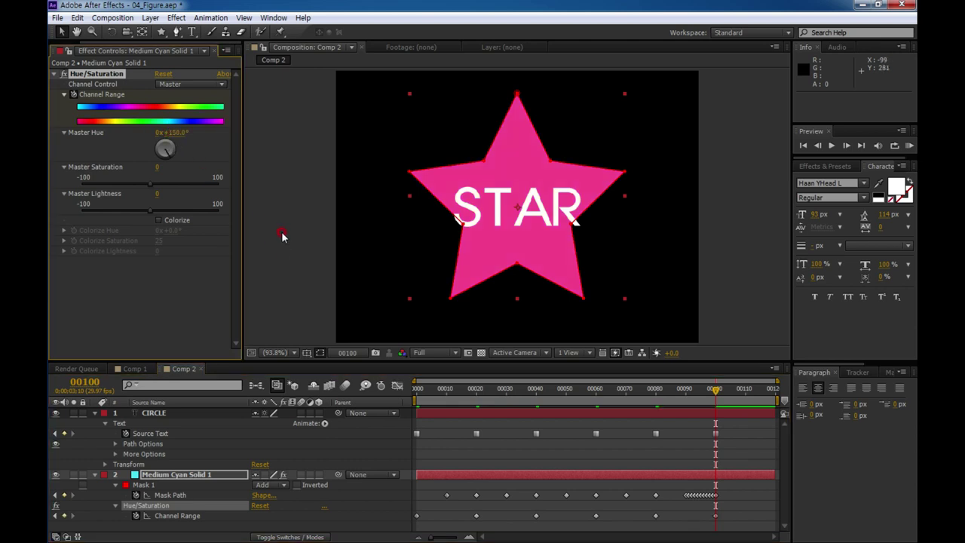
click(283, 236)
key(grave)
key(space)
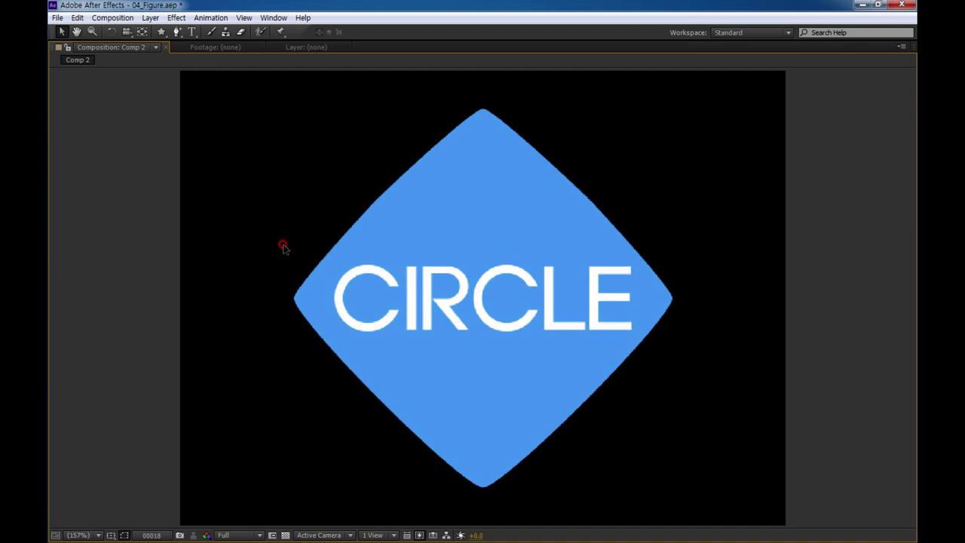